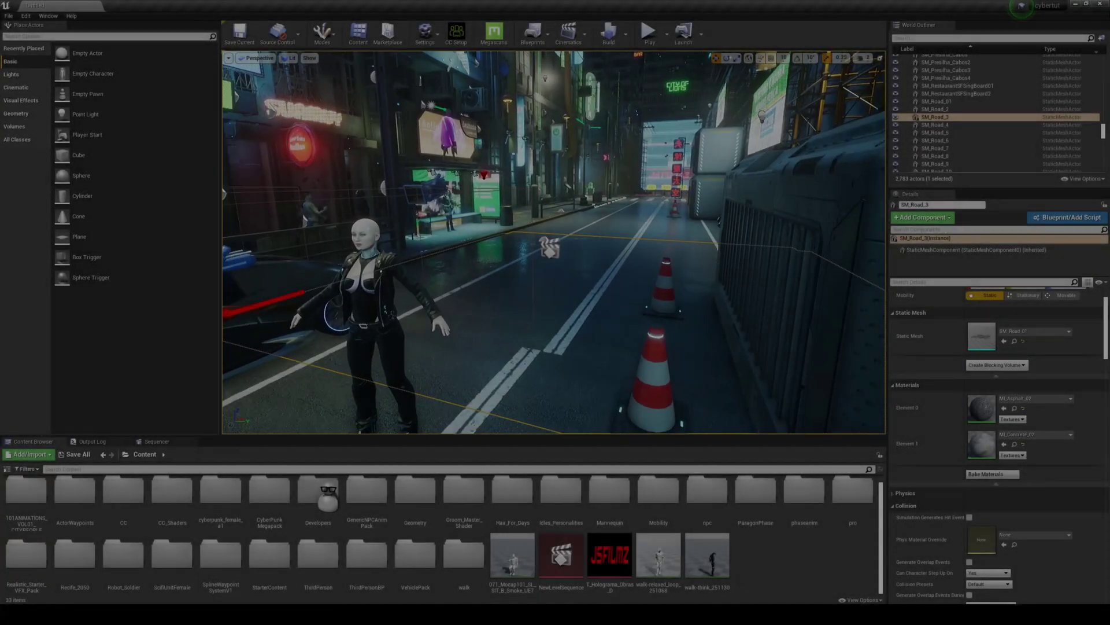
Open the Std_Skin_Head_HQ_Inst material and examine its Glow parameters and the texture assigned as Base Color Map
{"action": "right_click_drag", "start_coordinate": [353, 377], "coordinate": [310, 377]}
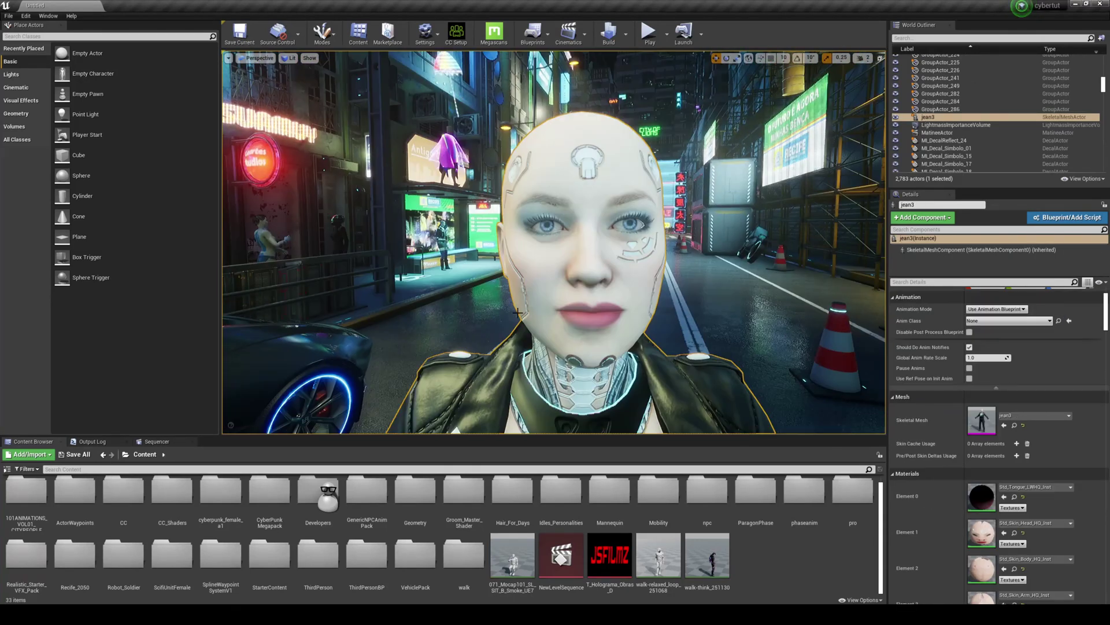
{"action": "double_click", "coordinate": [994, 537]}
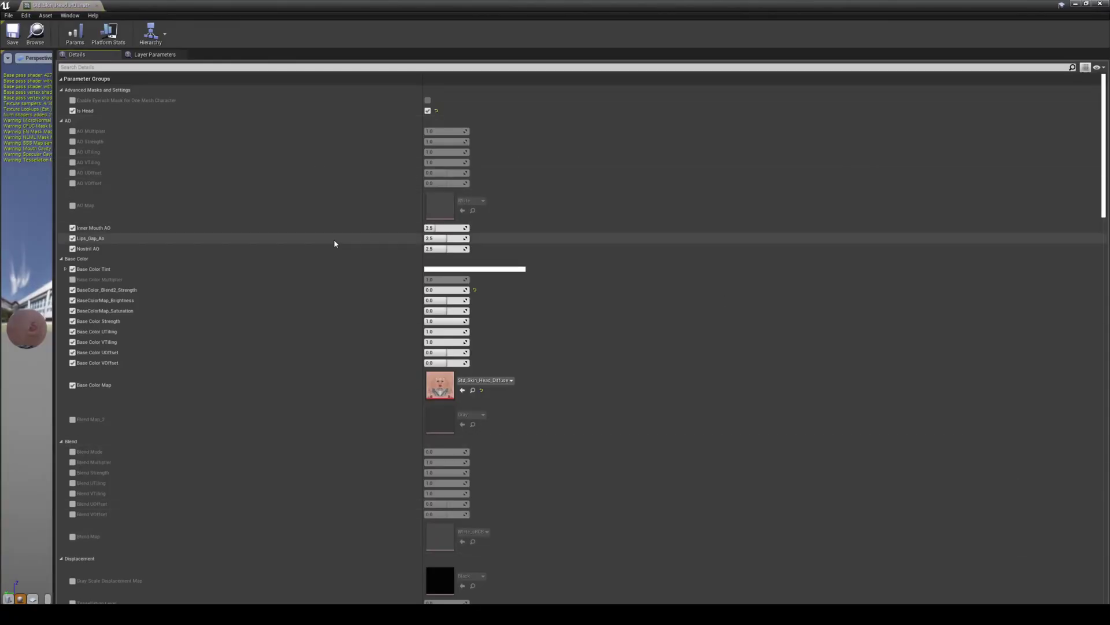
{"action": "scroll", "coordinate": [377, 327], "scroll_direction": "down", "scroll_amount": 2}
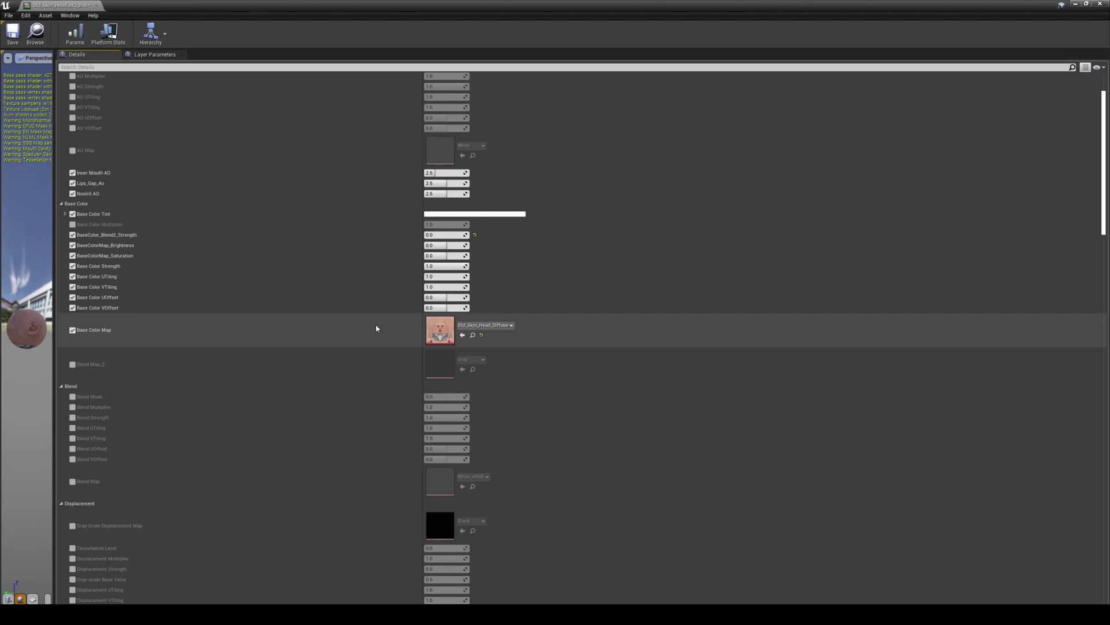
{"action": "scroll", "coordinate": [376, 327], "scroll_direction": "down", "scroll_amount": 4}
{"action": "scroll", "coordinate": [375, 327], "scroll_direction": "down", "scroll_amount": 5}
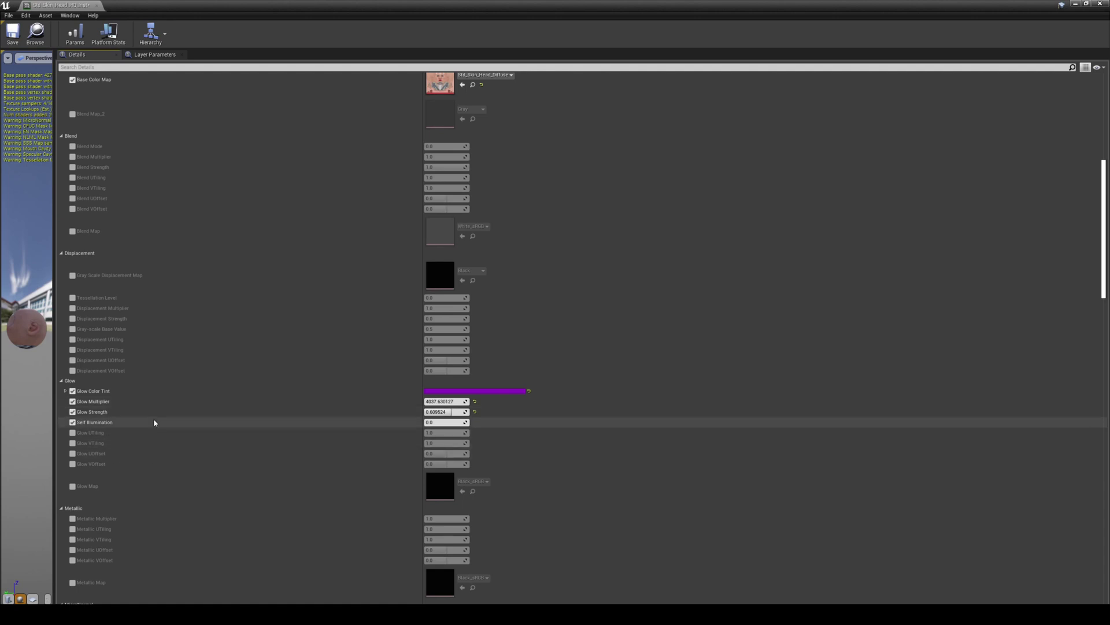
{"action": "scroll", "coordinate": [119, 416], "scroll_direction": "up", "scroll_amount": 2}
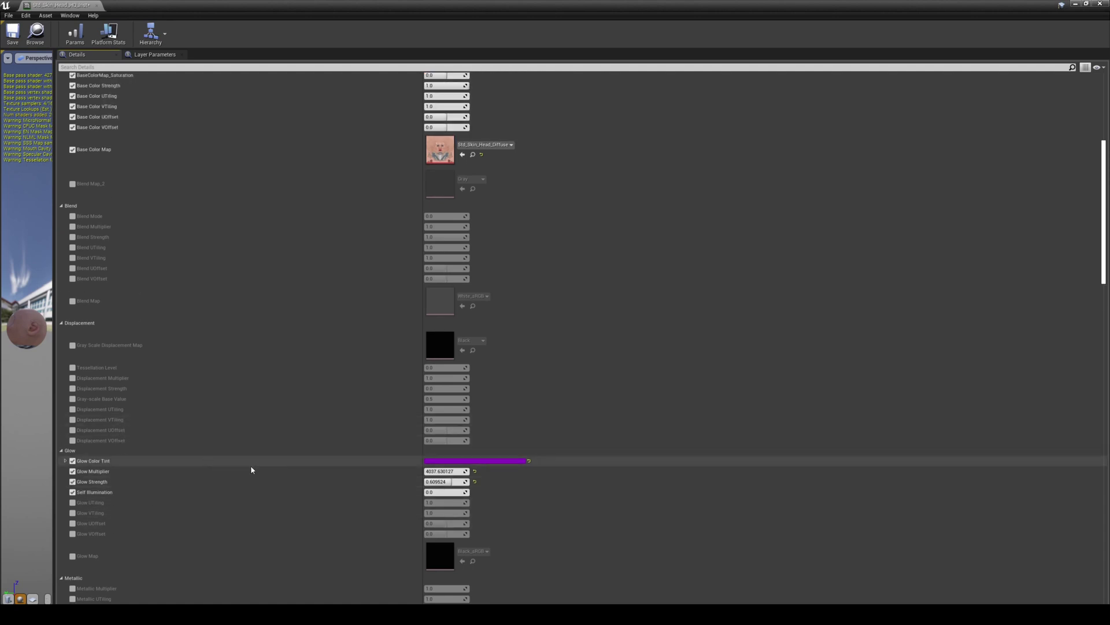
{"action": "scroll", "coordinate": [486, 201], "scroll_direction": "up", "scroll_amount": 1}
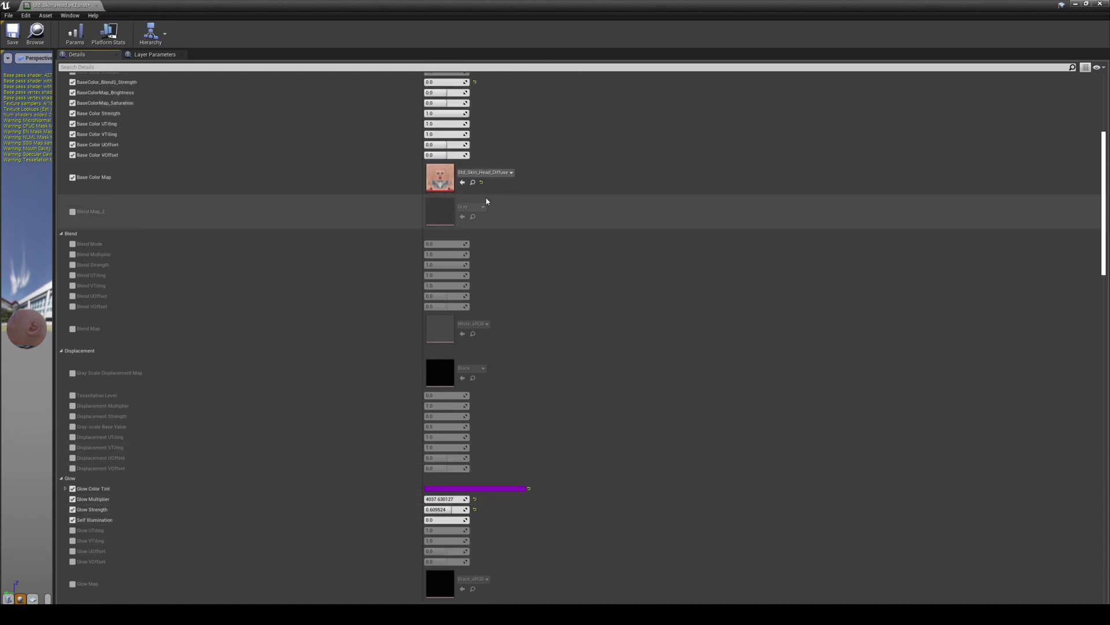
{"action": "scroll", "coordinate": [486, 200], "scroll_direction": "up", "scroll_amount": 2}
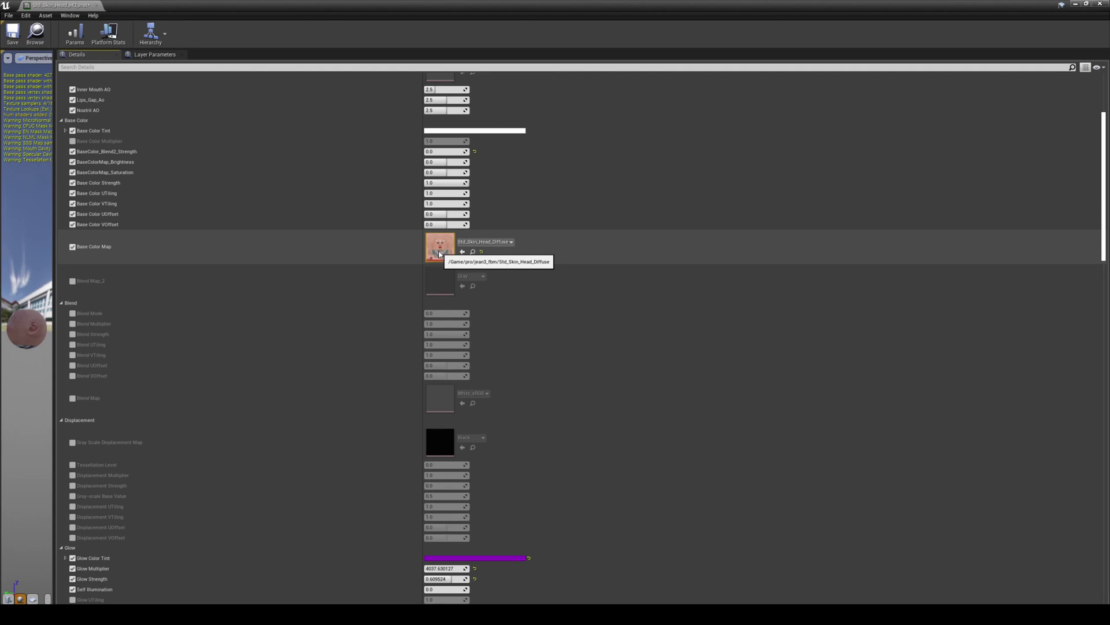
{"action": "left_click", "coordinate": [1077, 4]}
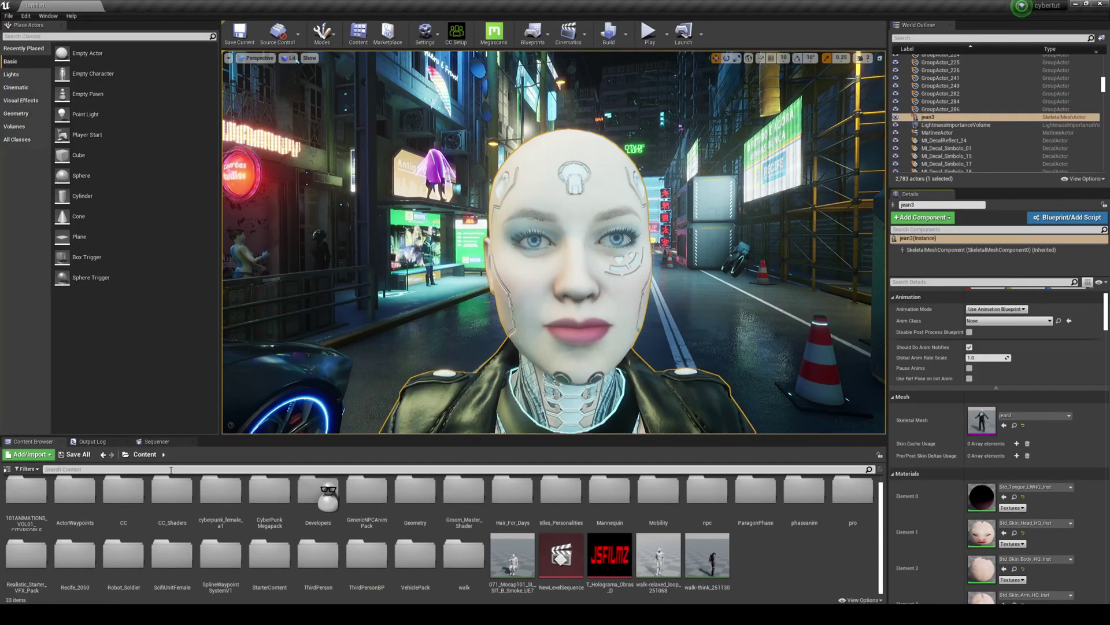
Search the project content for head_diffuse and start exporting the Std_Skin_Head_Diffuse texture
{"action": "type", "text": "head"}
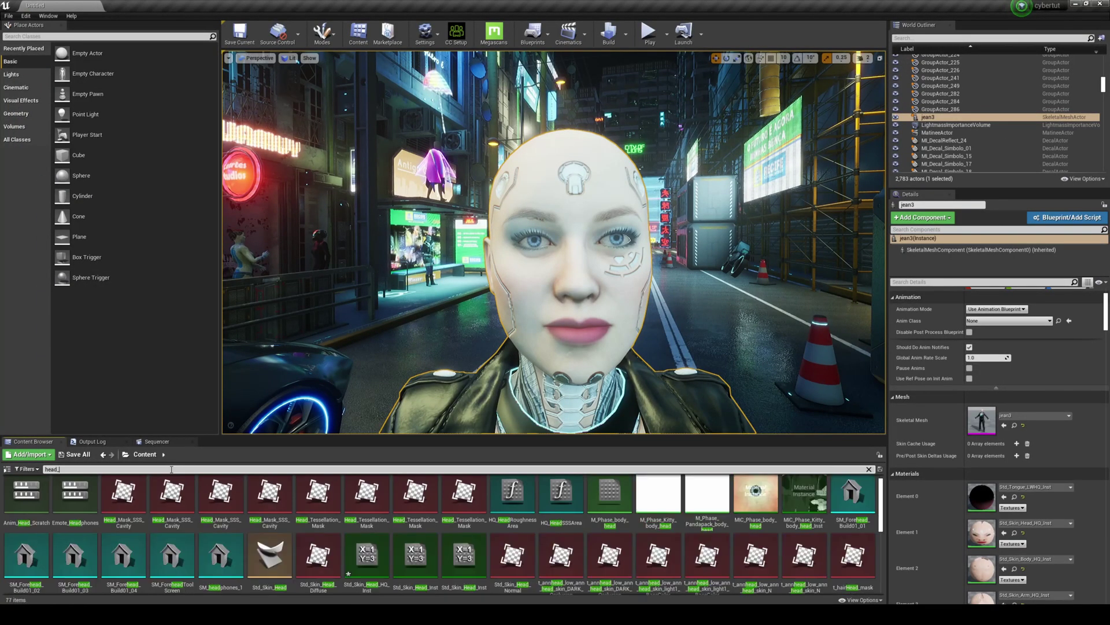
{"action": "type", "text": "_diffuse"}
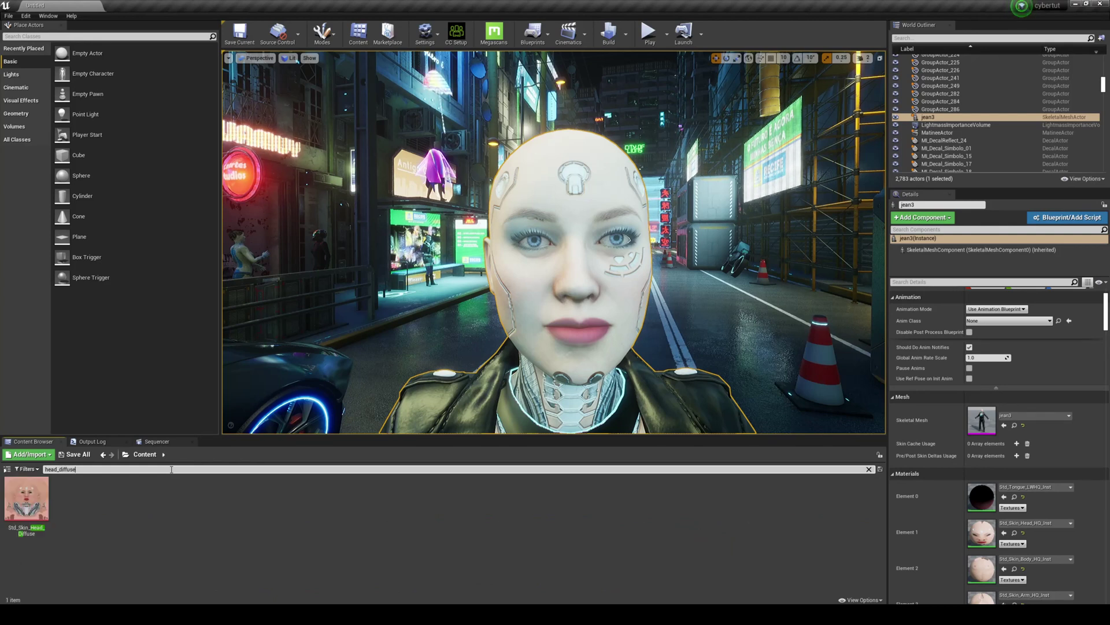
{"action": "right_click", "coordinate": [26, 499]}
{"action": "mouse_move", "coordinate": [128, 364]}
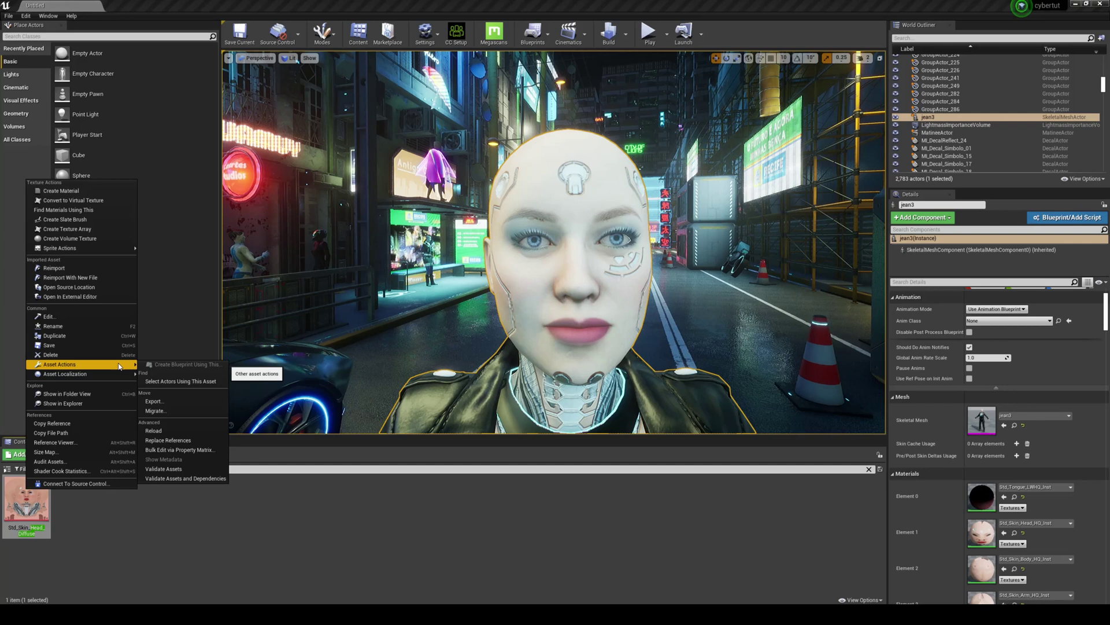
{"action": "left_click", "coordinate": [154, 401]}
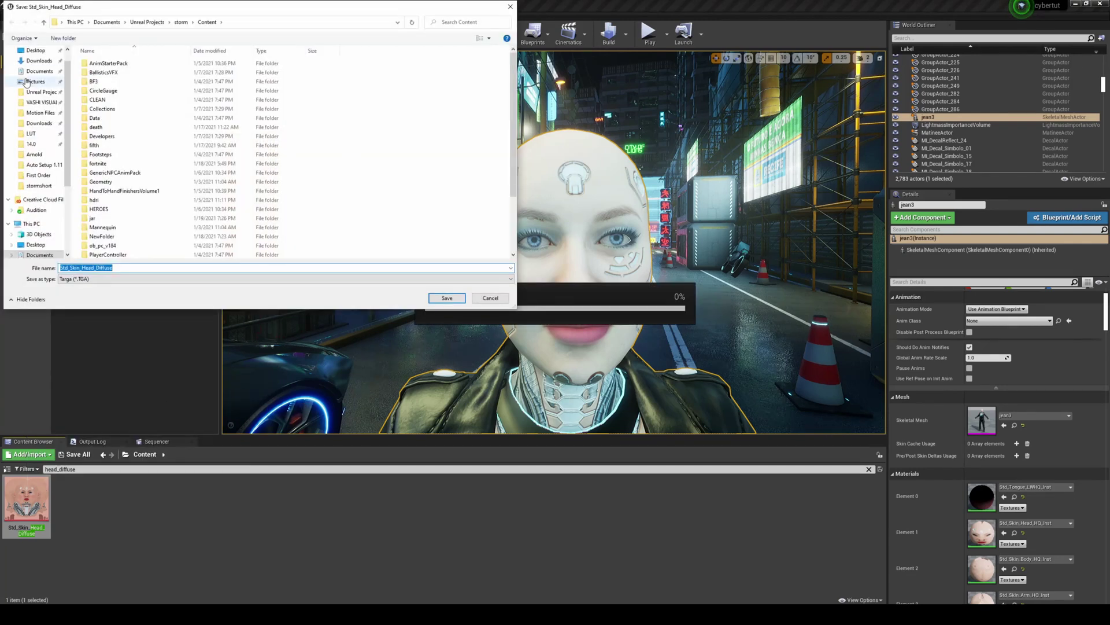
Save the exported texture as Std_Skin_Head_Diffuse in Targa format in the Desktop's tutorial folder
{"action": "left_click", "coordinate": [35, 50]}
{"action": "scroll", "coordinate": [416, 115], "scroll_direction": "down", "scroll_amount": 2}
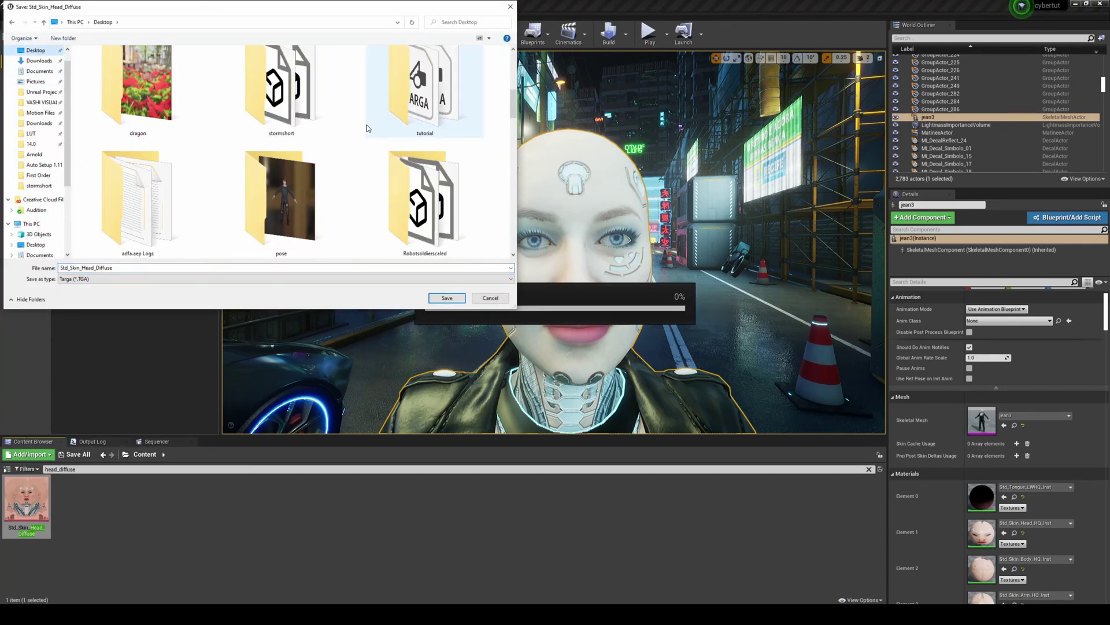
{"action": "scroll", "coordinate": [299, 152], "scroll_direction": "up", "scroll_amount": 1}
{"action": "scroll", "coordinate": [422, 220], "scroll_direction": "up", "scroll_amount": 1}
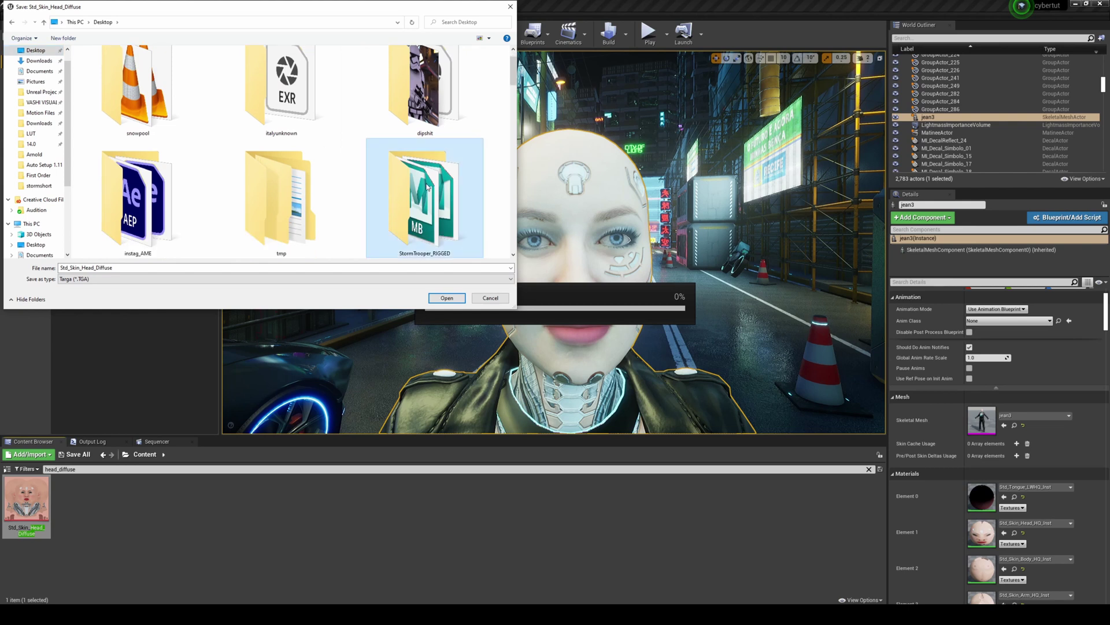
{"action": "scroll", "coordinate": [425, 168], "scroll_direction": "down", "scroll_amount": 1}
{"action": "double_click", "coordinate": [425, 191]}
{"action": "double_click", "coordinate": [124, 266]}
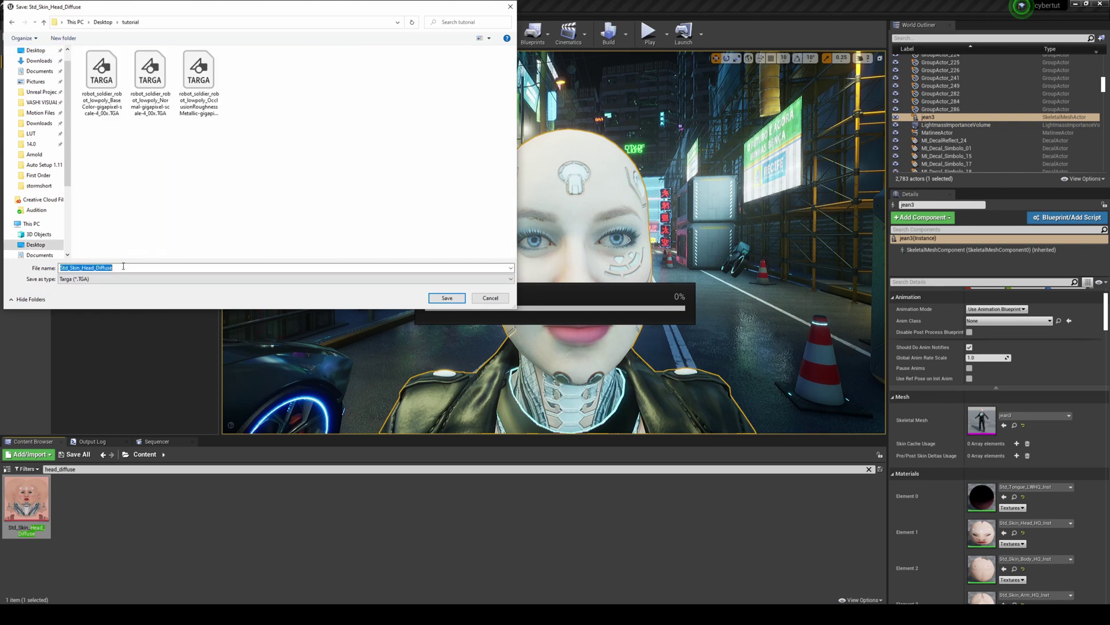
{"action": "left_click", "coordinate": [447, 298]}
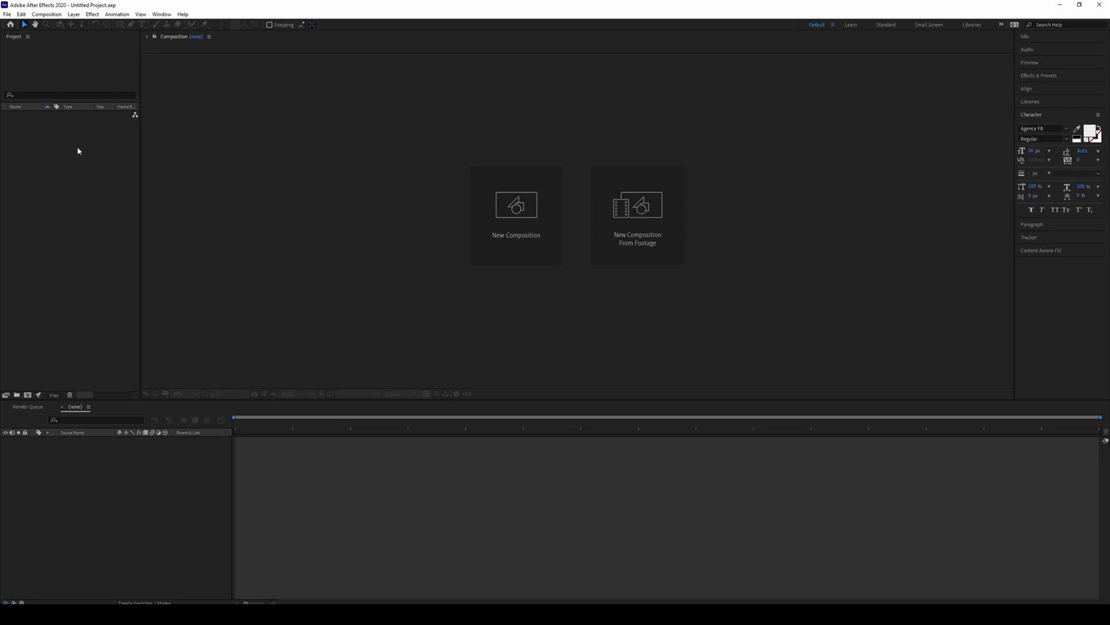
In After Effects, import Std_Skin_Head_Diffuse.TGA from the Desktop's tutorial folder and create a composition from it
{"action": "double_click", "coordinate": [77, 151]}
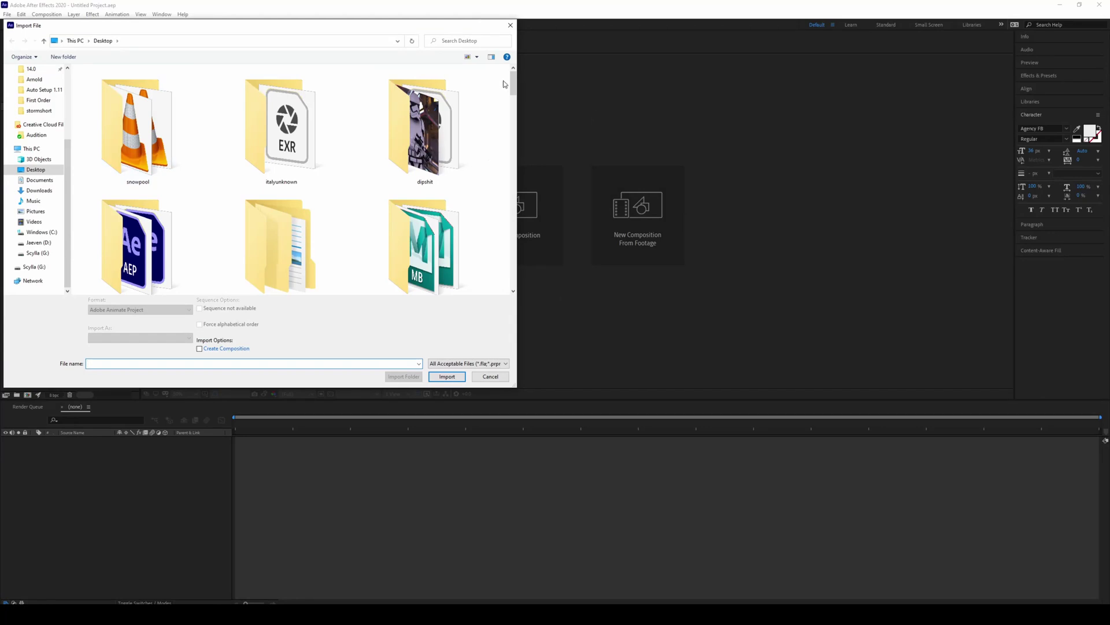
{"action": "scroll", "coordinate": [453, 137], "scroll_direction": "down", "scroll_amount": 5}
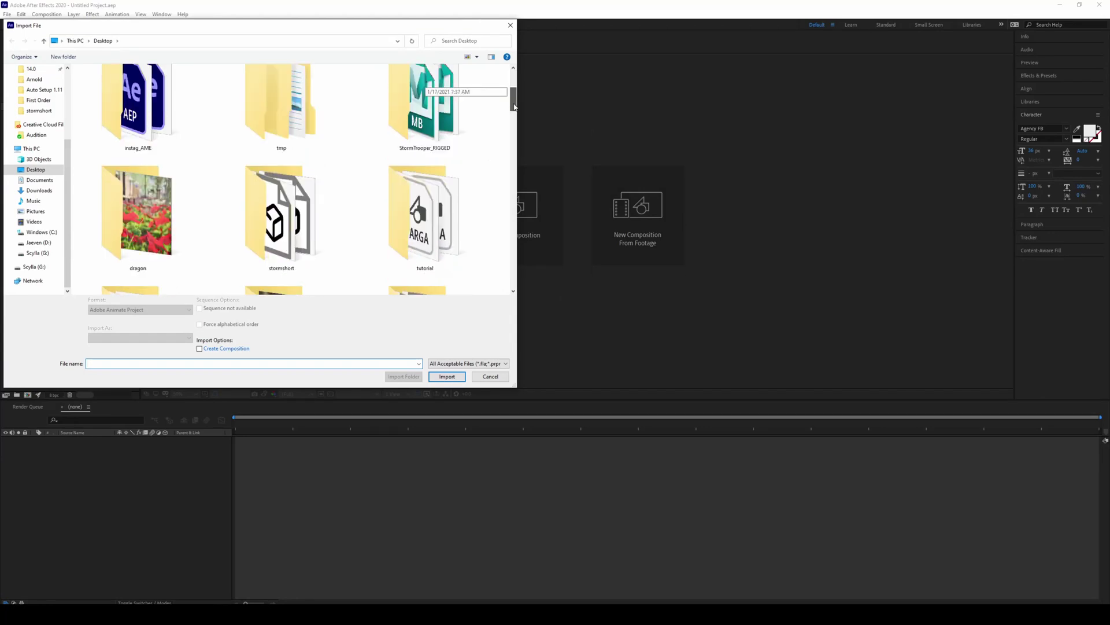
{"action": "double_click", "coordinate": [453, 137]}
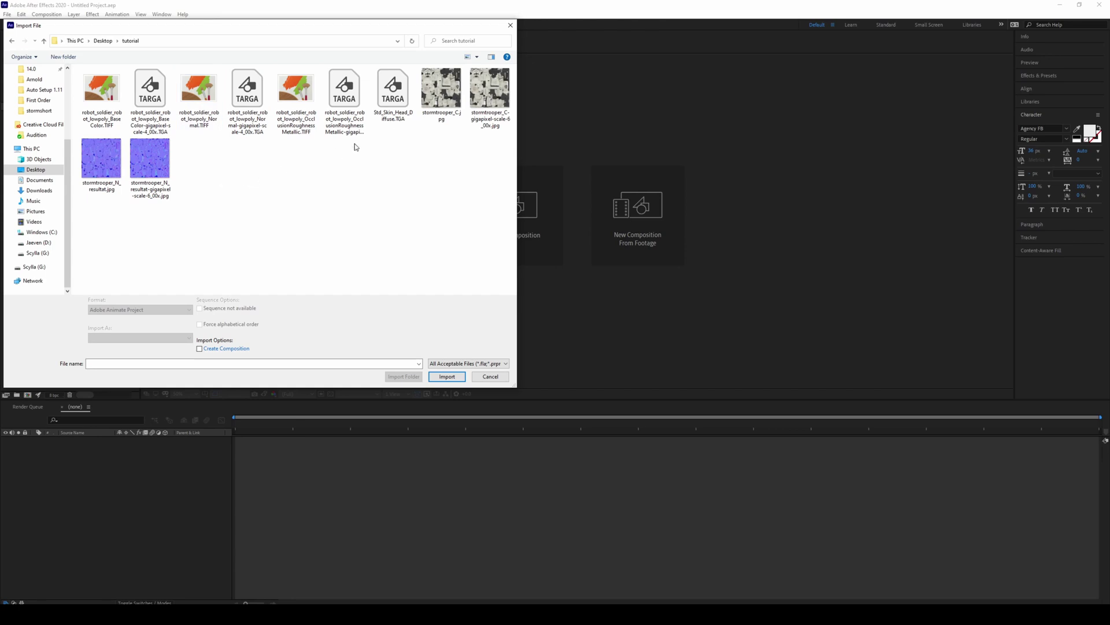
{"action": "double_click", "coordinate": [393, 92]}
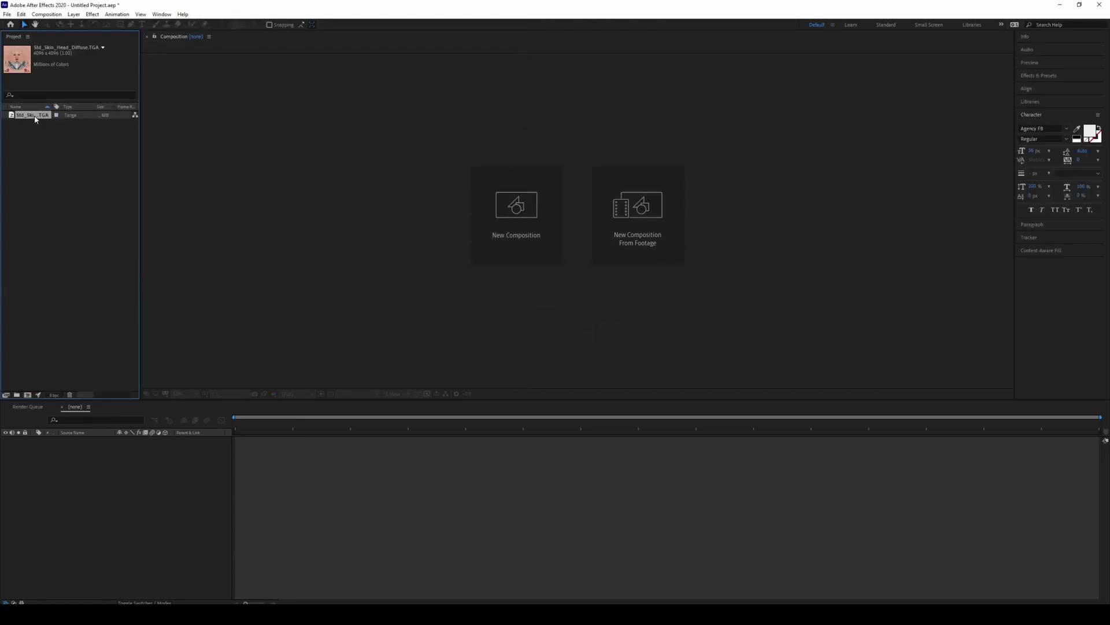
{"action": "left_click_drag", "start_coordinate": [31, 270], "coordinate": [27, 394]}
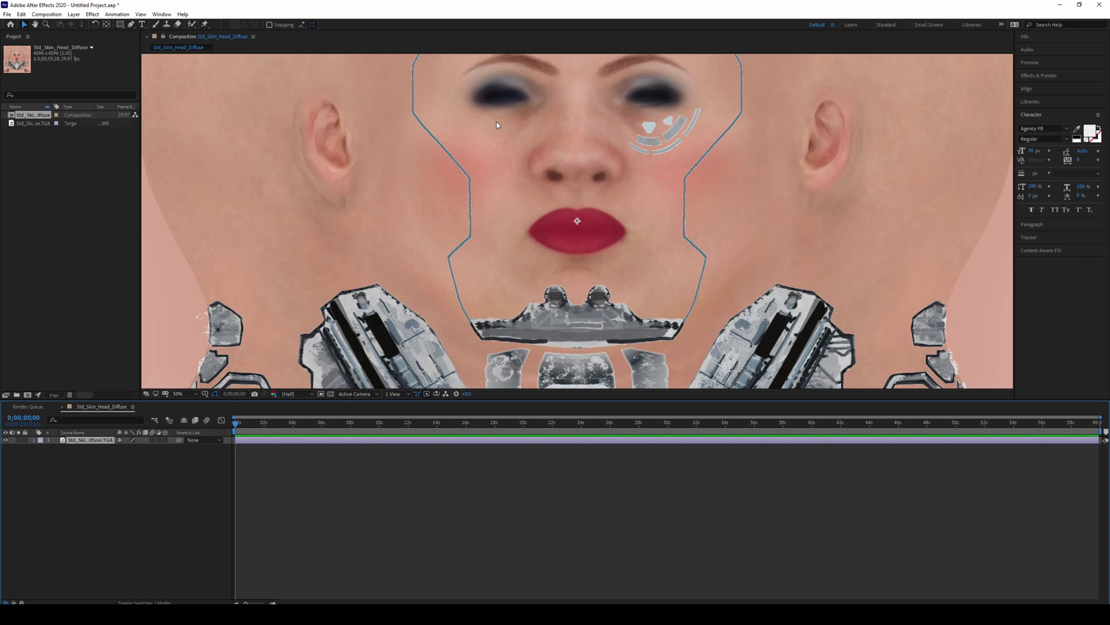
With the Pen tool, start a mask on the texture along the blue face line, from its forehead end down past the eye with the cheek markings
{"action": "scroll", "coordinate": [588, 122], "scroll_direction": "up", "scroll_amount": 3}
{"action": "scroll", "coordinate": [620, 139], "scroll_direction": "down", "scroll_amount": 1}
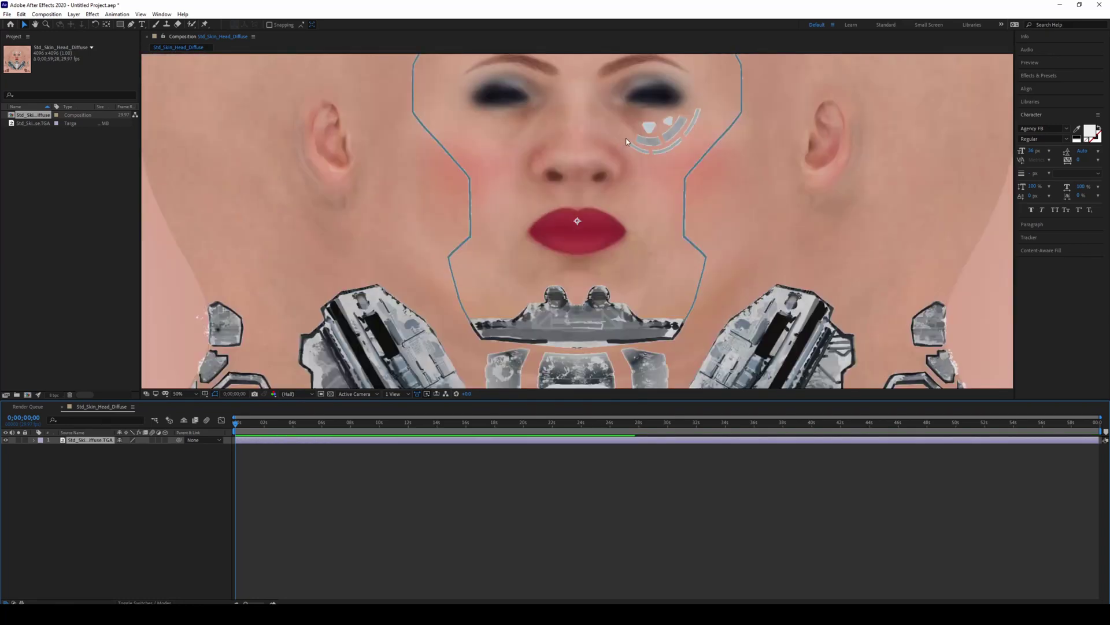
{"action": "middle_click_drag", "start_coordinate": [623, 155], "coordinate": [610, 264]}
{"action": "left_click_drag", "start_coordinate": [610, 263], "coordinate": [601, 300]}
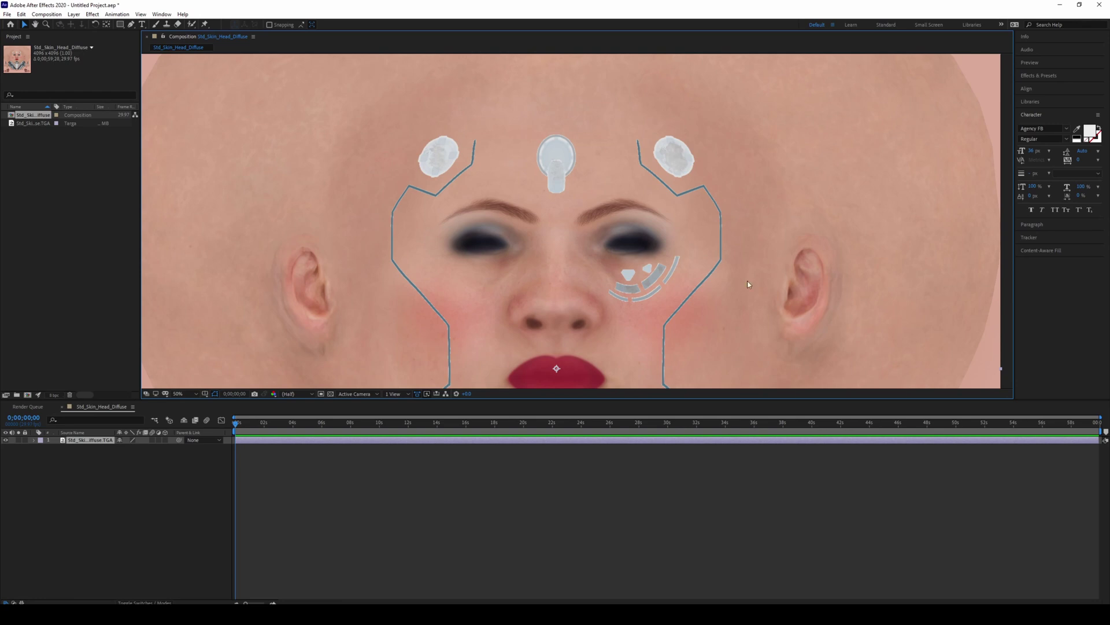
{"action": "left_click_drag", "start_coordinate": [659, 348], "coordinate": [617, 308]}
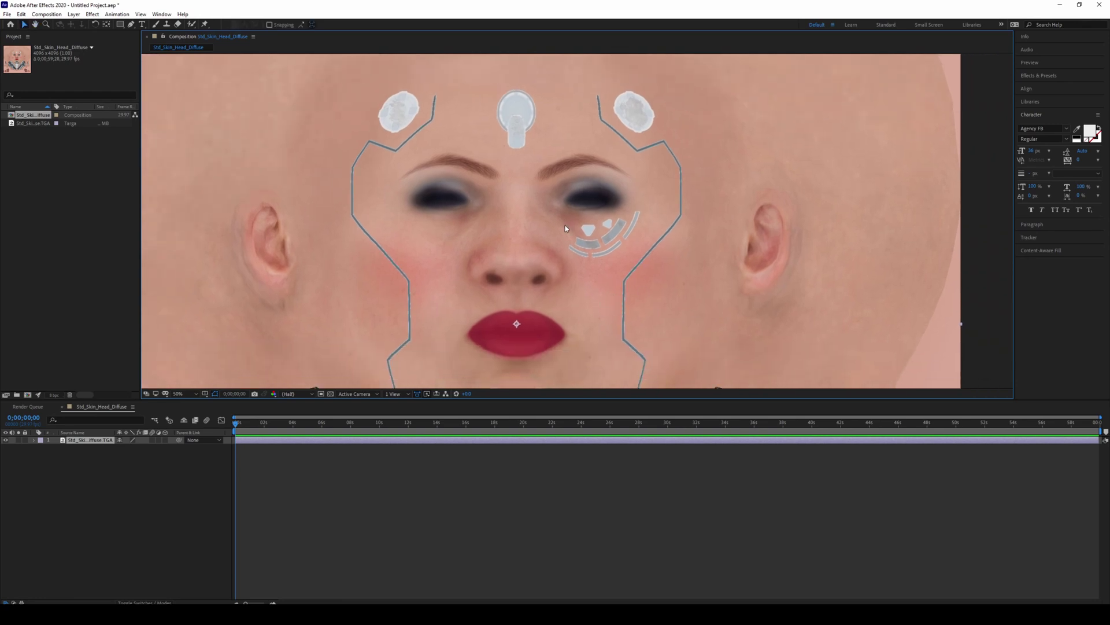
{"action": "scroll", "coordinate": [516, 116], "scroll_direction": "up", "scroll_amount": 4}
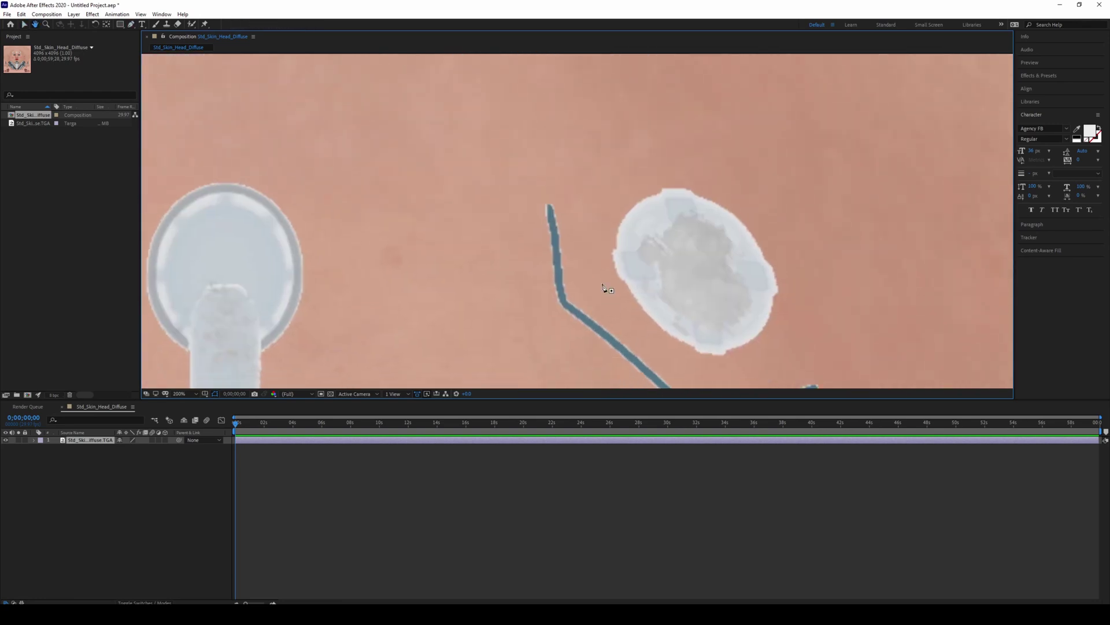
{"action": "key", "text": "g"}
{"action": "left_click", "coordinate": [546, 208]}
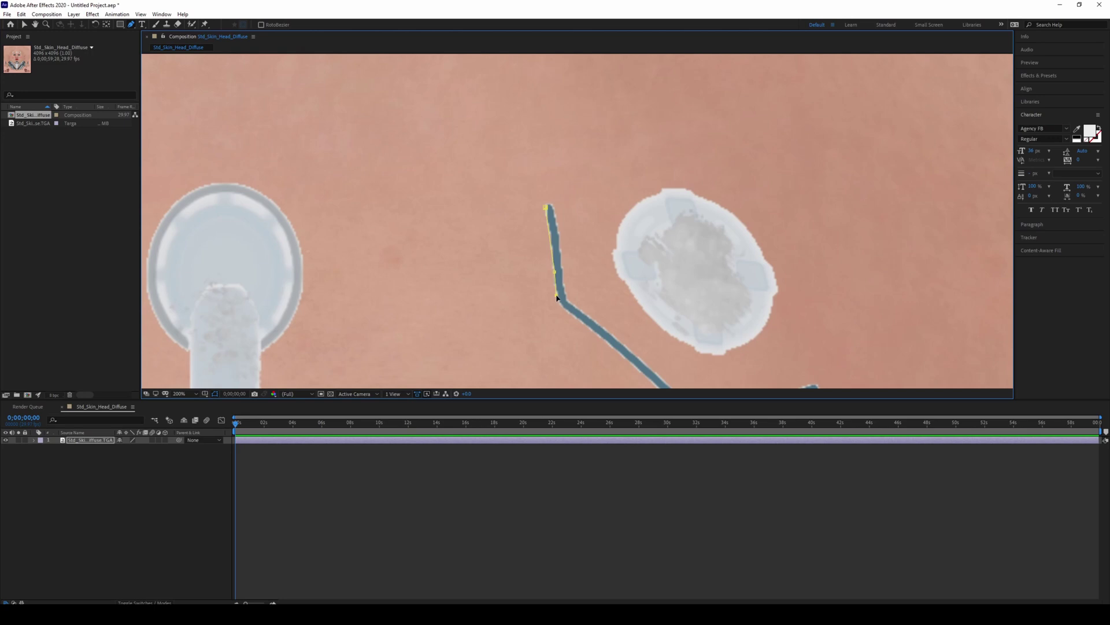
{"action": "left_click", "coordinate": [565, 308]}
{"action": "middle_click_drag", "start_coordinate": [608, 343], "coordinate": [555, 260]}
{"action": "middle_click_drag", "start_coordinate": [656, 343], "coordinate": [598, 274]}
{"action": "left_click", "coordinate": [598, 276]}
{"action": "left_click", "coordinate": [707, 246]}
{"action": "middle_click_drag", "start_coordinate": [769, 333], "coordinate": [655, 152]}
{"action": "left_click", "coordinate": [661, 209]}
{"action": "middle_click_drag", "start_coordinate": [664, 347], "coordinate": [658, 214]}
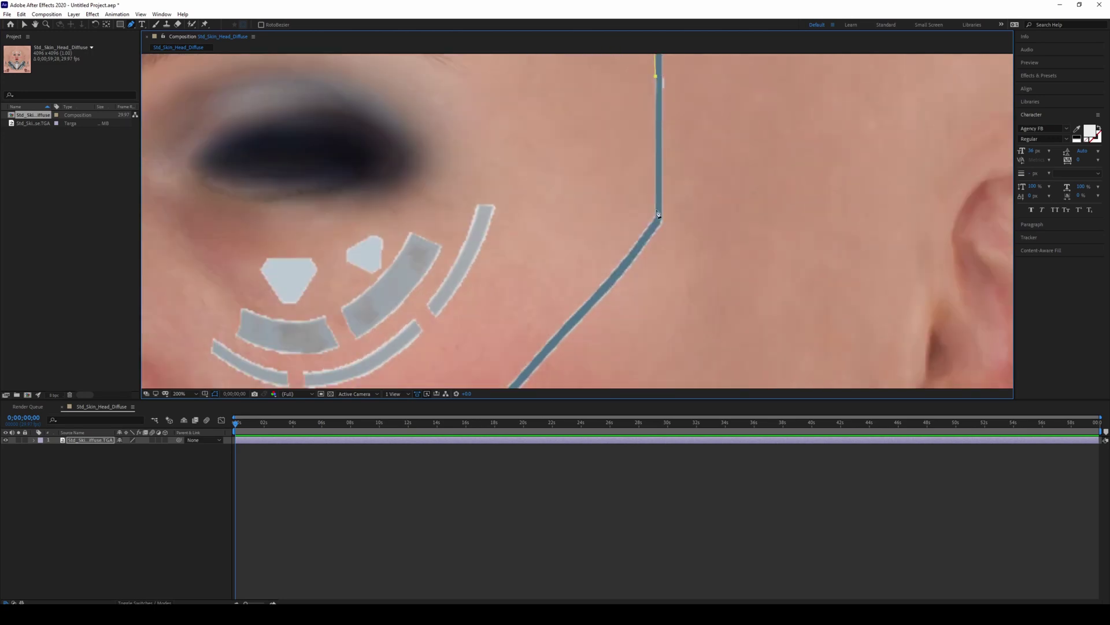
{"action": "left_click", "coordinate": [657, 216]}
Continue the mask path down the blue line across the cheek to the jaw, and around the upper edge of the metallic chin plate
{"action": "middle_click_drag", "start_coordinate": [537, 365], "coordinate": [659, 140]}
{"action": "left_click", "coordinate": [555, 264]}
{"action": "middle_click_drag", "start_coordinate": [550, 347], "coordinate": [588, 245]}
{"action": "middle_click_drag", "start_coordinate": [588, 373], "coordinate": [588, 146]}
{"action": "left_click", "coordinate": [586, 163]}
{"action": "left_click", "coordinate": [670, 245]}
{"action": "middle_click_drag", "start_coordinate": [647, 347], "coordinate": [603, 198]}
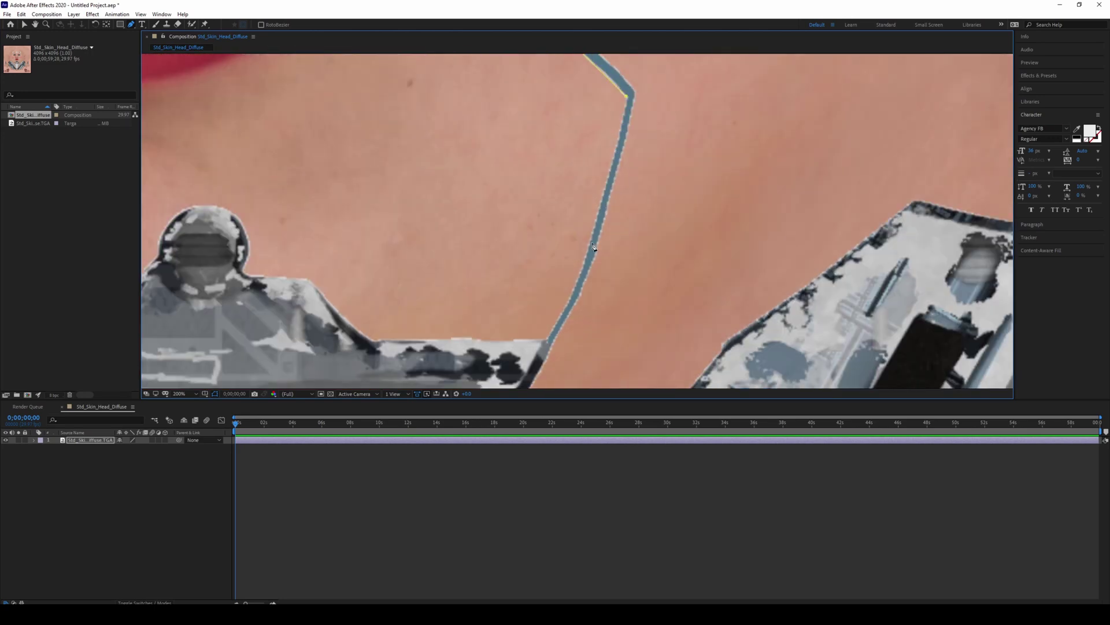
{"action": "left_click", "coordinate": [591, 242]}
{"action": "middle_click_drag", "start_coordinate": [549, 342], "coordinate": [569, 235]}
{"action": "left_click", "coordinate": [567, 231]}
{"action": "left_click", "coordinate": [550, 260]}
{"action": "left_click", "coordinate": [517, 310]}
{"action": "left_click", "coordinate": [255, 320]}
{"action": "left_click", "coordinate": [257, 334]}
{"action": "left_click", "coordinate": [408, 326]}
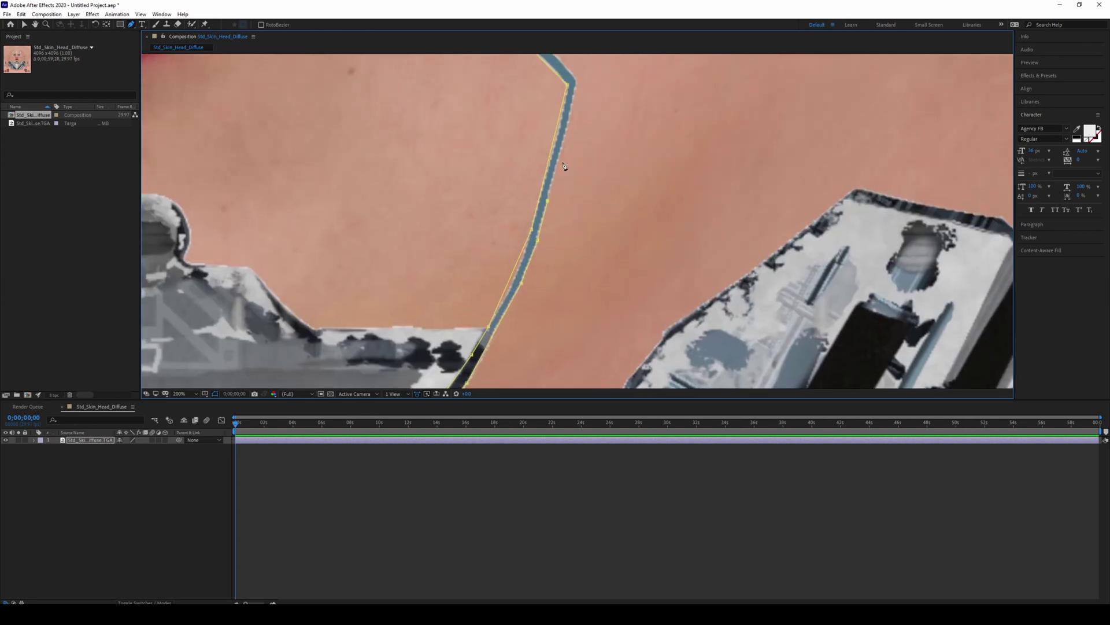
Trace the mask back up the outer edge of the blue line, close it at the forehead start point, and deselect the layer
{"action": "middle_click_drag", "start_coordinate": [564, 133], "coordinate": [551, 203]}
{"action": "left_click", "coordinate": [560, 142]}
{"action": "middle_click_drag", "start_coordinate": [521, 116], "coordinate": [606, 269]}
{"action": "left_click", "coordinate": [553, 230]}
{"action": "middle_click_drag", "start_coordinate": [559, 76], "coordinate": [552, 225]}
{"action": "left_click", "coordinate": [551, 162]}
{"action": "middle_click_drag", "start_coordinate": [711, 76], "coordinate": [551, 373]}
{"action": "middle_click_drag", "start_coordinate": [615, 128], "coordinate": [603, 345]}
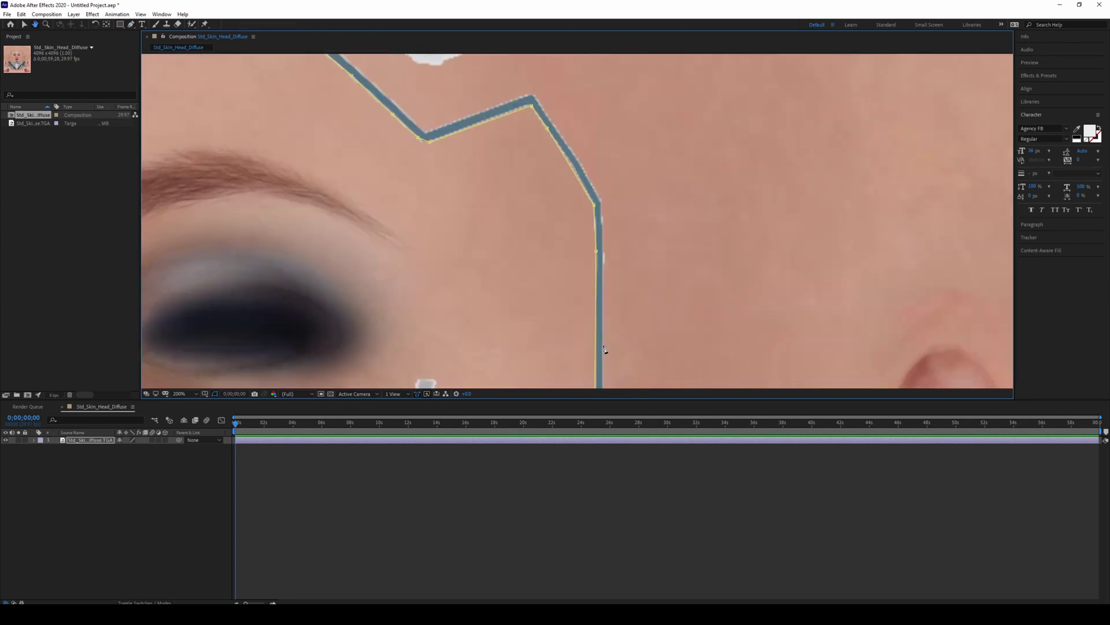
{"action": "left_click", "coordinate": [600, 202]}
{"action": "left_click", "coordinate": [532, 99]}
{"action": "left_click", "coordinate": [426, 135]}
{"action": "middle_click_drag", "start_coordinate": [427, 135], "coordinate": [759, 323]}
{"action": "left_click", "coordinate": [615, 202]}
{"action": "left_click", "coordinate": [600, 107]}
{"action": "scroll", "coordinate": [665, 218], "scroll_direction": "down", "scroll_amount": 4}
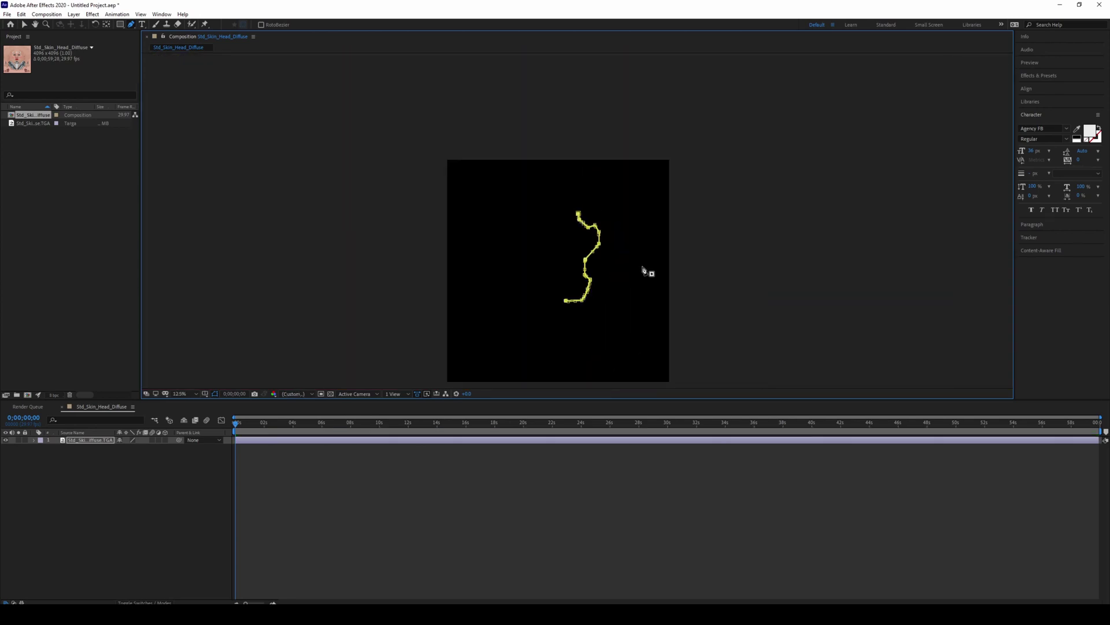
{"action": "scroll", "coordinate": [626, 280], "scroll_direction": "up", "scroll_amount": 1}
{"action": "middle_click_drag", "start_coordinate": [605, 302], "coordinate": [627, 250]}
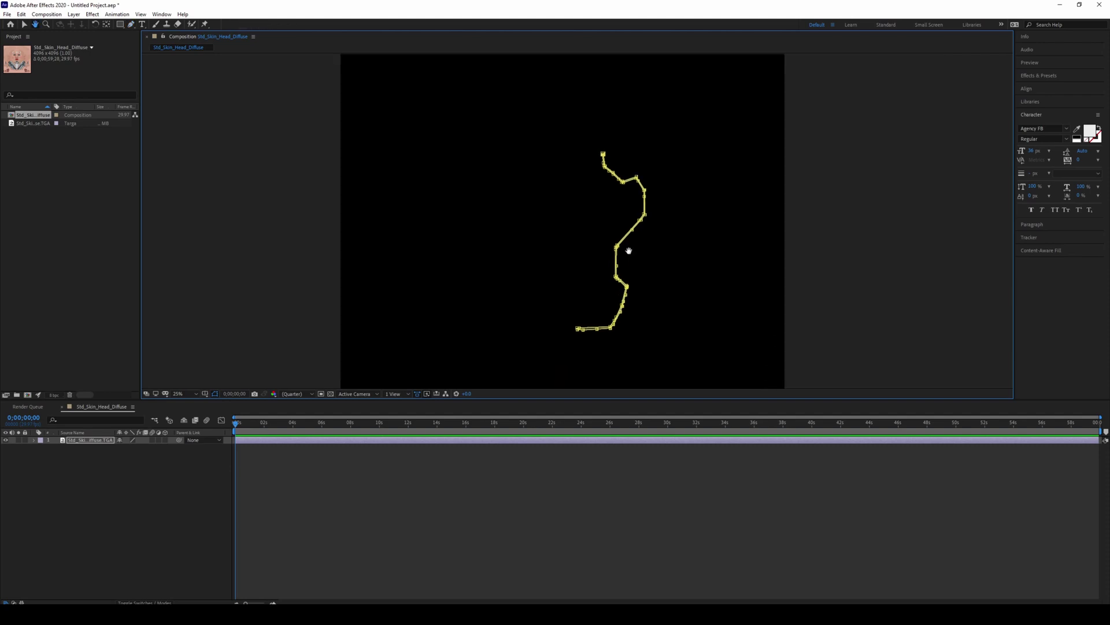
{"action": "left_click", "coordinate": [622, 496]}
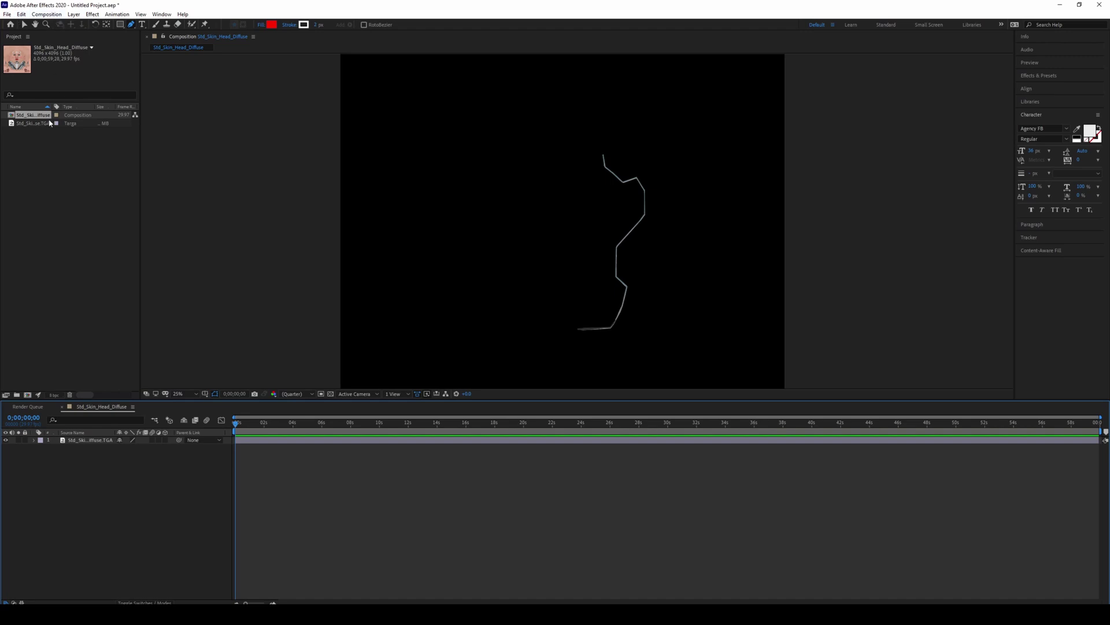
Add the composition's current frame to the render queue as a Photoshop still image
{"action": "left_click", "coordinate": [46, 14]}
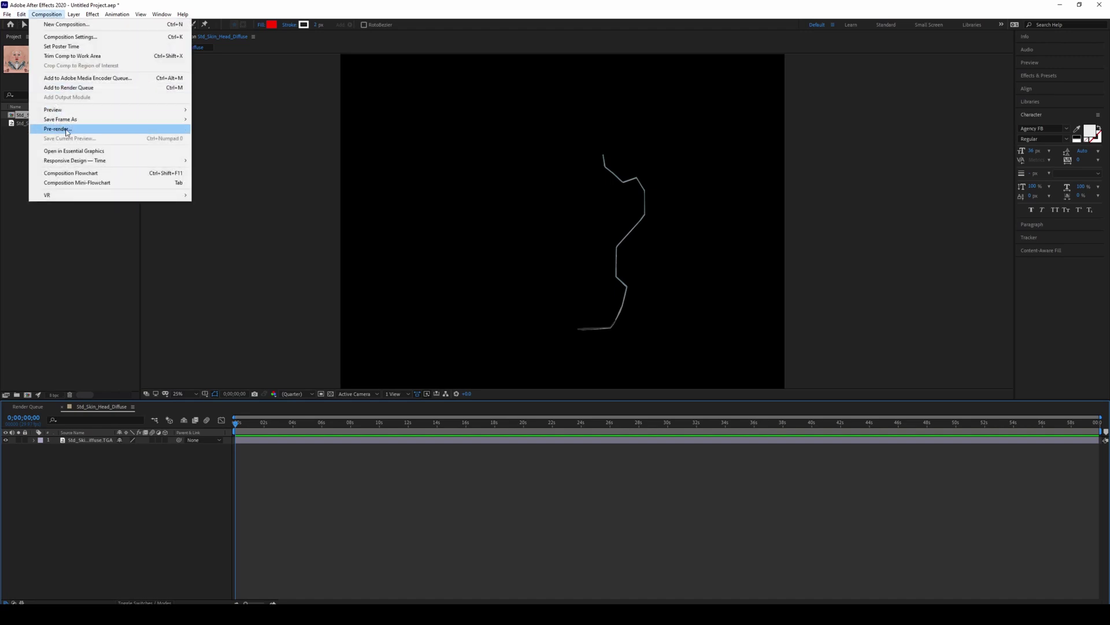
{"action": "mouse_move", "coordinate": [74, 119]}
{"action": "left_click", "coordinate": [205, 119]}
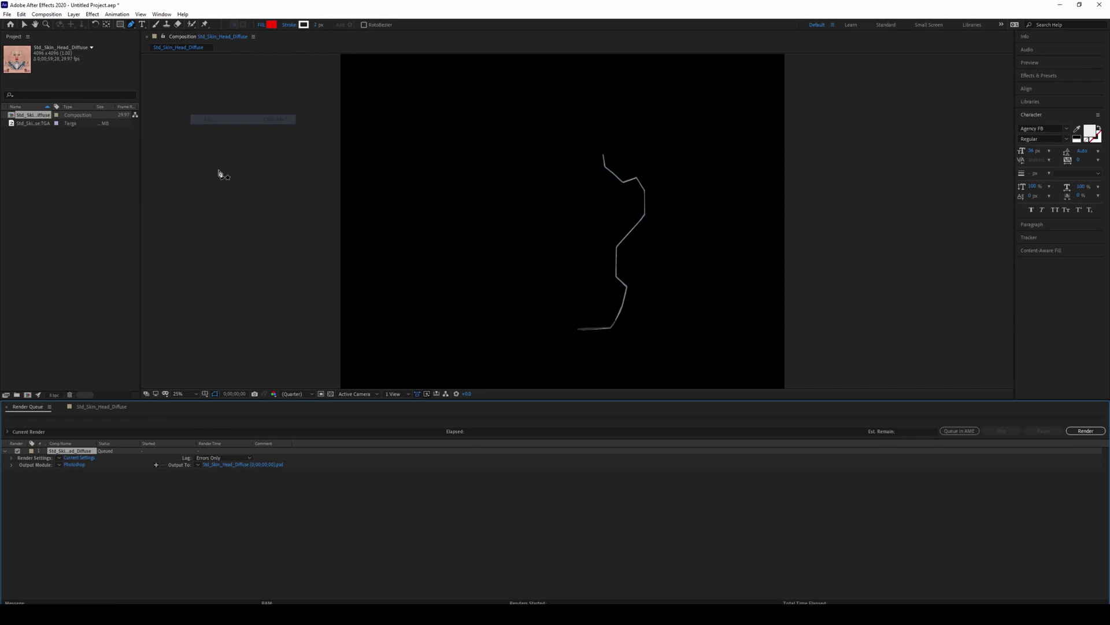
Set the queued render's output format to Targa Sequence, accepting the default Targa options
{"action": "left_click", "coordinate": [63, 458]}
{"action": "left_click", "coordinate": [90, 467]}
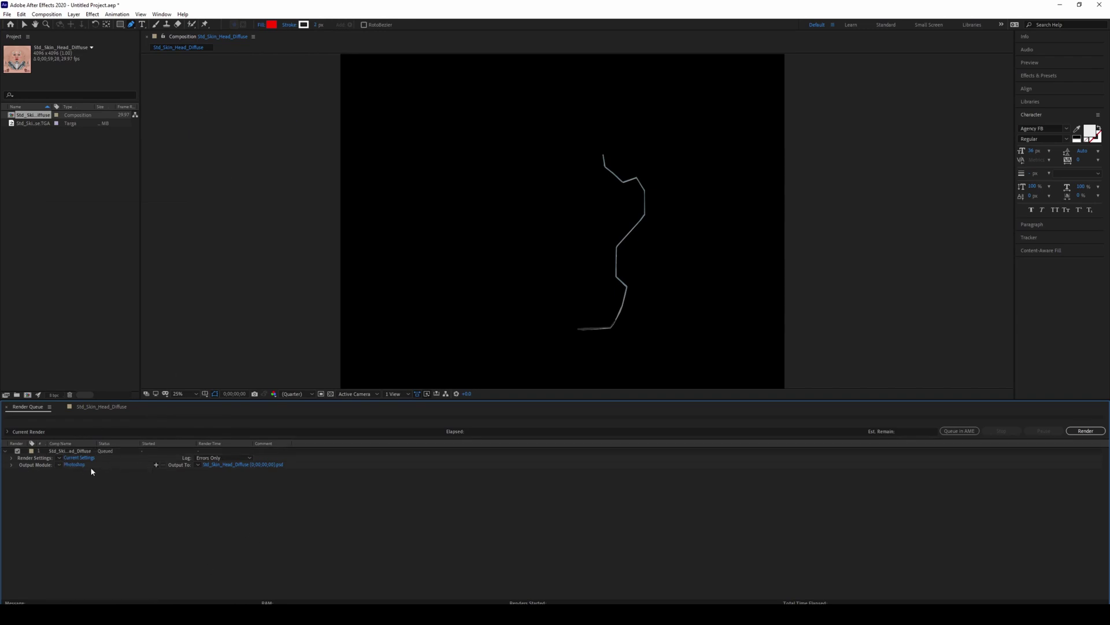
{"action": "left_click", "coordinate": [74, 465]}
{"action": "left_click", "coordinate": [509, 199]}
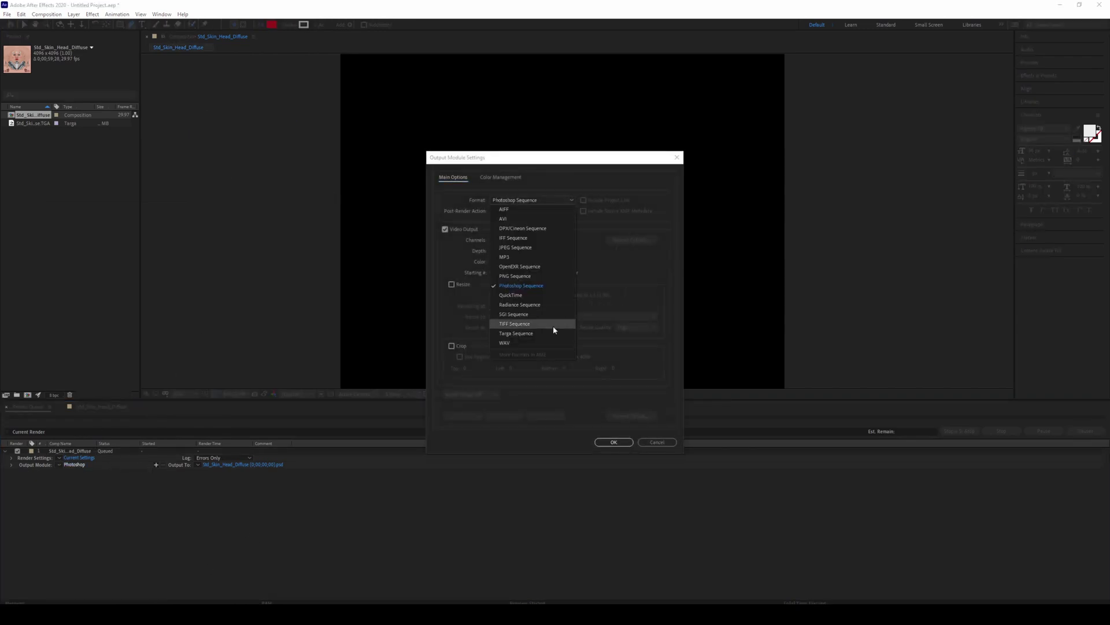
{"action": "left_click", "coordinate": [516, 333]}
{"action": "left_click", "coordinate": [532, 336]}
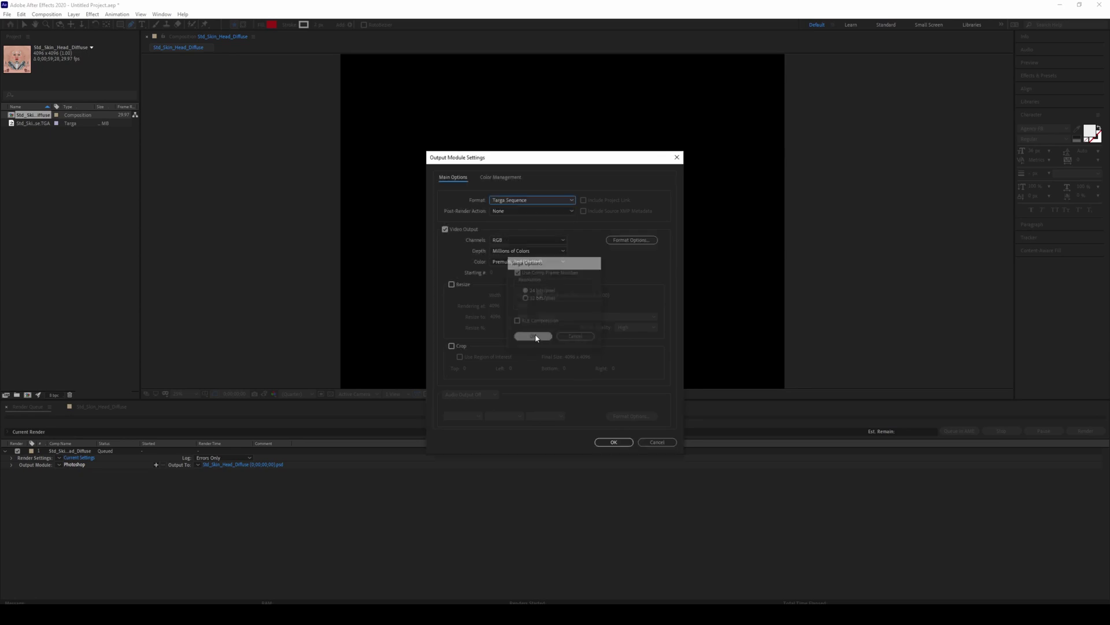
{"action": "left_click", "coordinate": [601, 443]}
Set the render's output file to gloface in the tutorial folder on the Desktop
{"action": "left_click", "coordinate": [271, 465]}
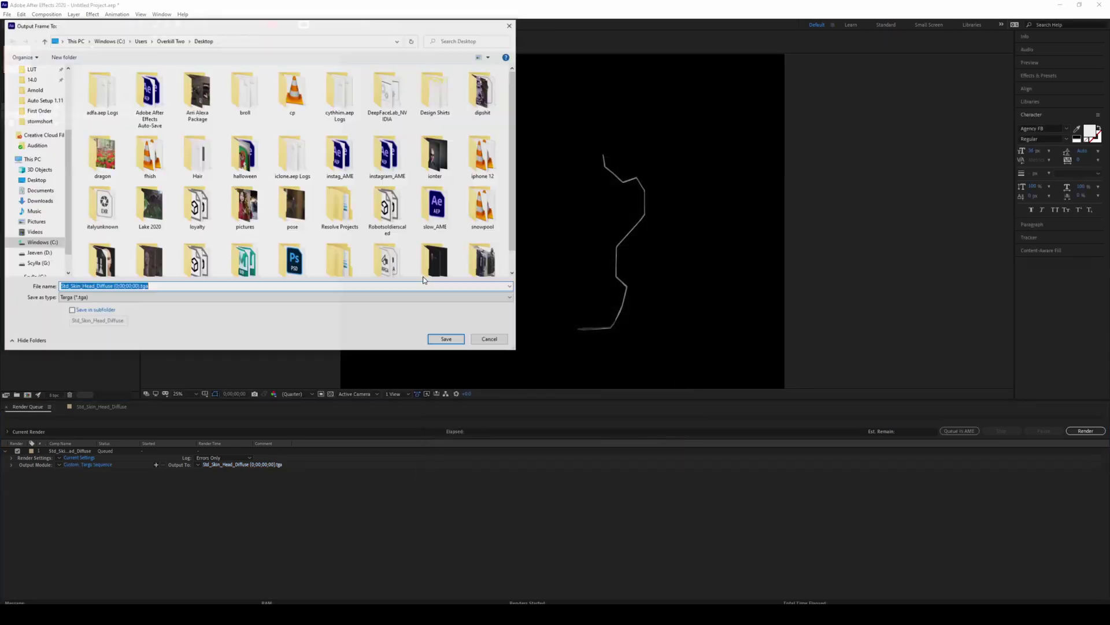
{"action": "left_click", "coordinate": [35, 180]}
{"action": "scroll", "coordinate": [335, 162], "scroll_direction": "down", "scroll_amount": 3}
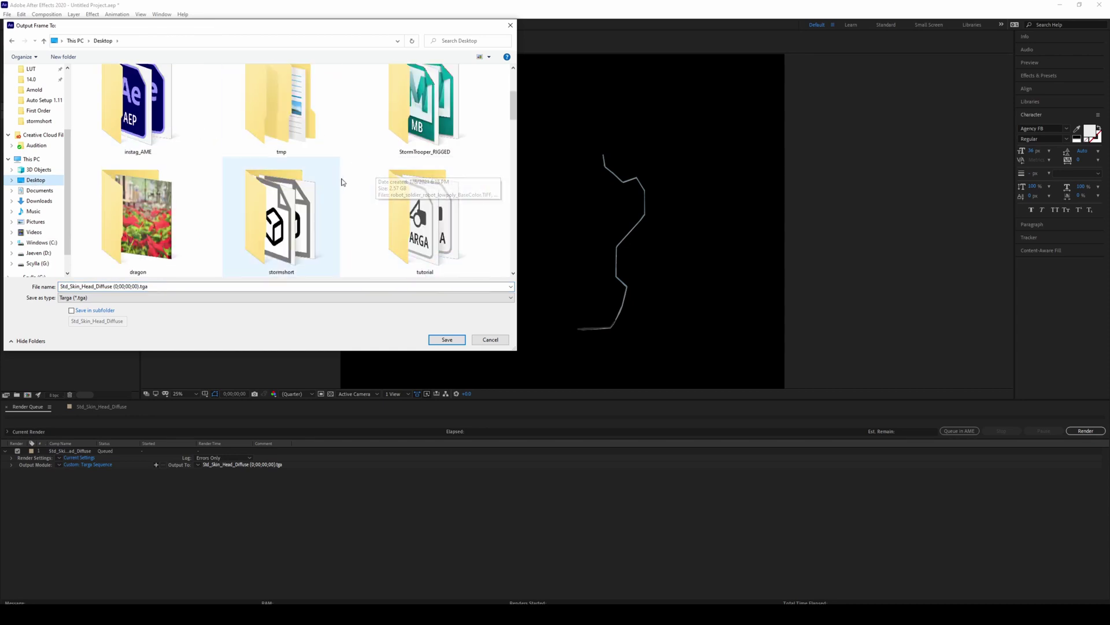
{"action": "double_click", "coordinate": [390, 205]}
{"action": "left_click", "coordinate": [154, 286]}
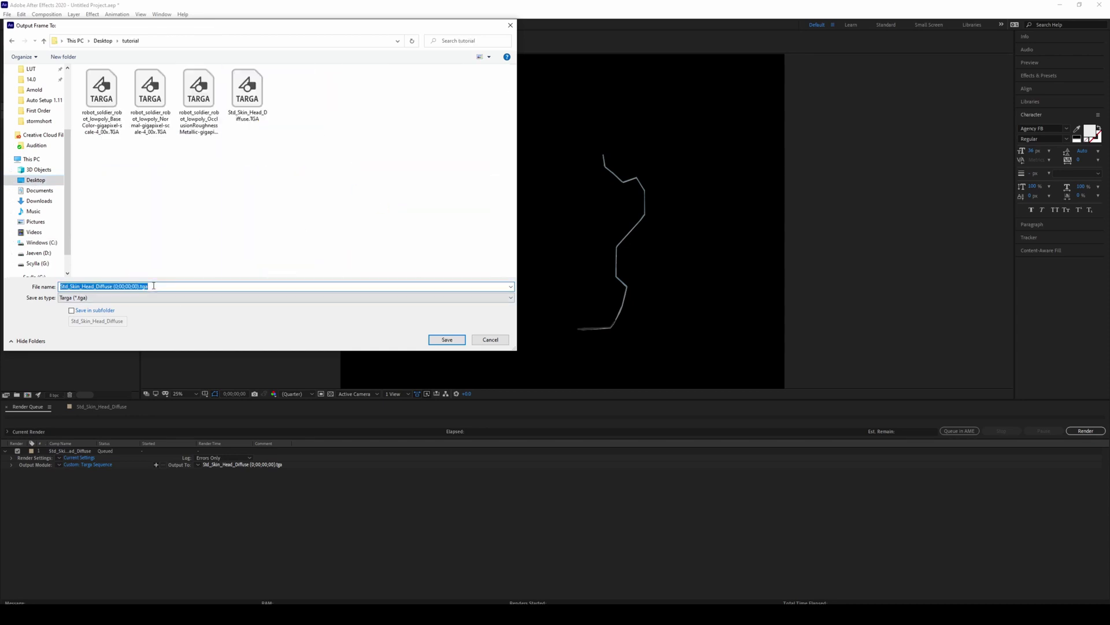
{"action": "type", "text": "gloface"}
{"action": "left_click", "coordinate": [447, 340]}
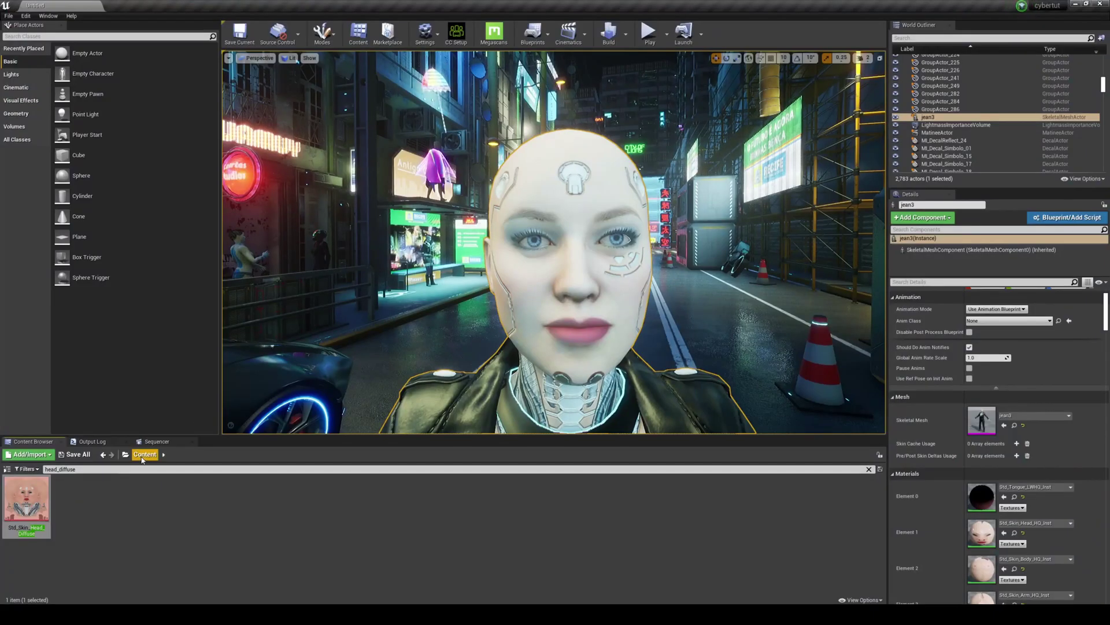
Switch to Unreal Engine, clear the head_diffuse asset search, and import the gloface texture into the Content folder
{"action": "left_click", "coordinate": [868, 469]}
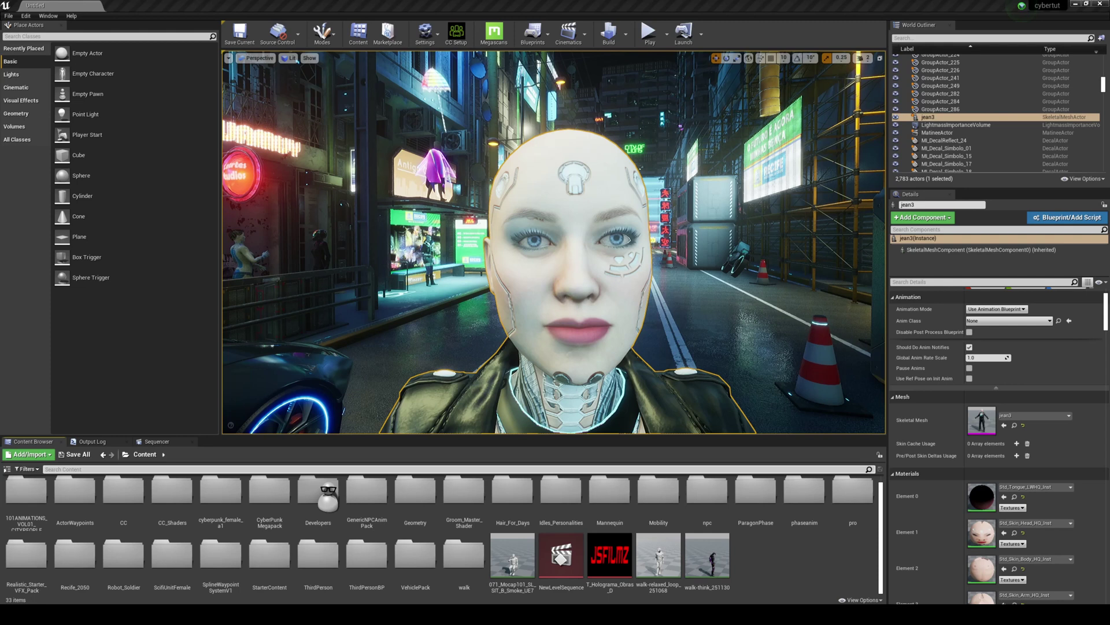
{"action": "left_click_drag", "start_coordinate": [737, 572], "coordinate": [741, 571]}
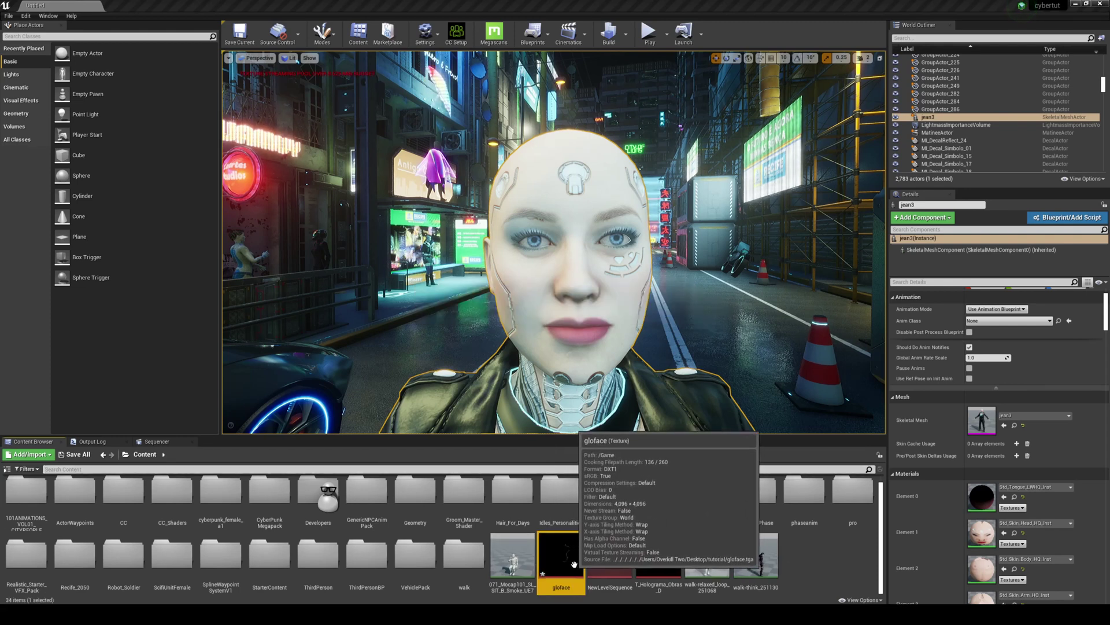
Assign the gloface texture as the Glow Map of the character's head material and save the material instance
{"action": "right_click_drag", "start_coordinate": [554, 242], "coordinate": [567, 301]}
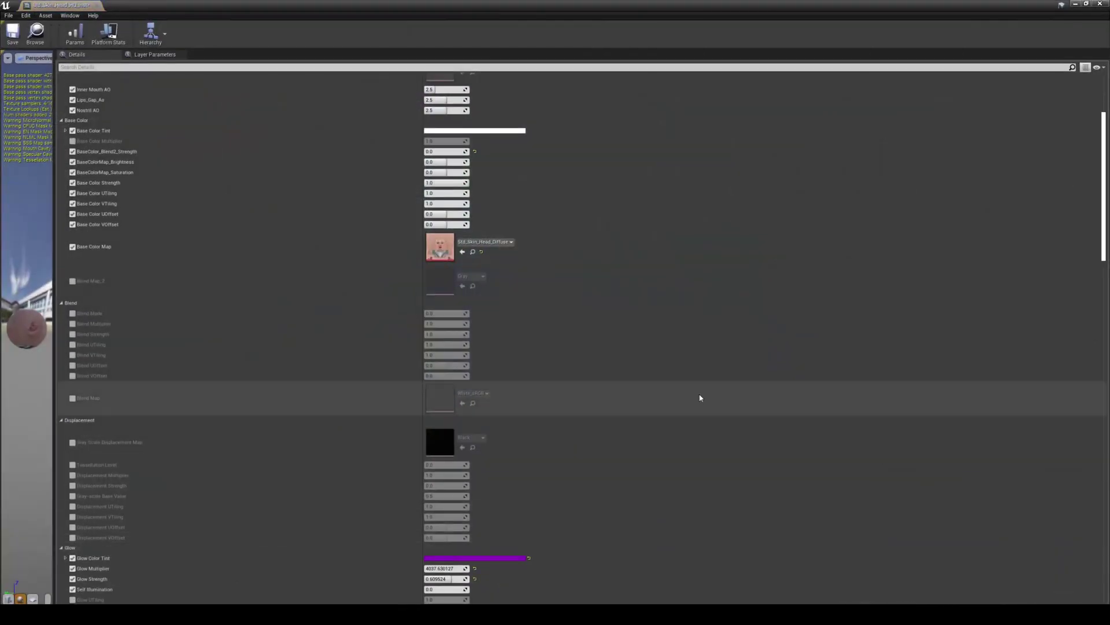
{"action": "scroll", "coordinate": [312, 501], "scroll_direction": "down", "scroll_amount": 4}
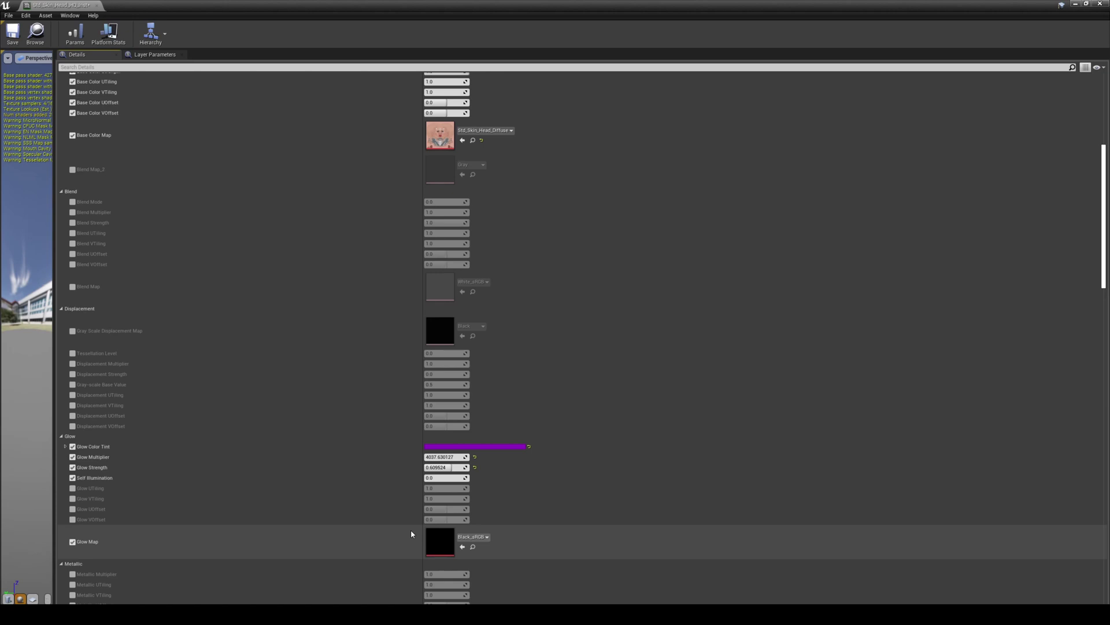
{"action": "left_click", "coordinate": [470, 538]}
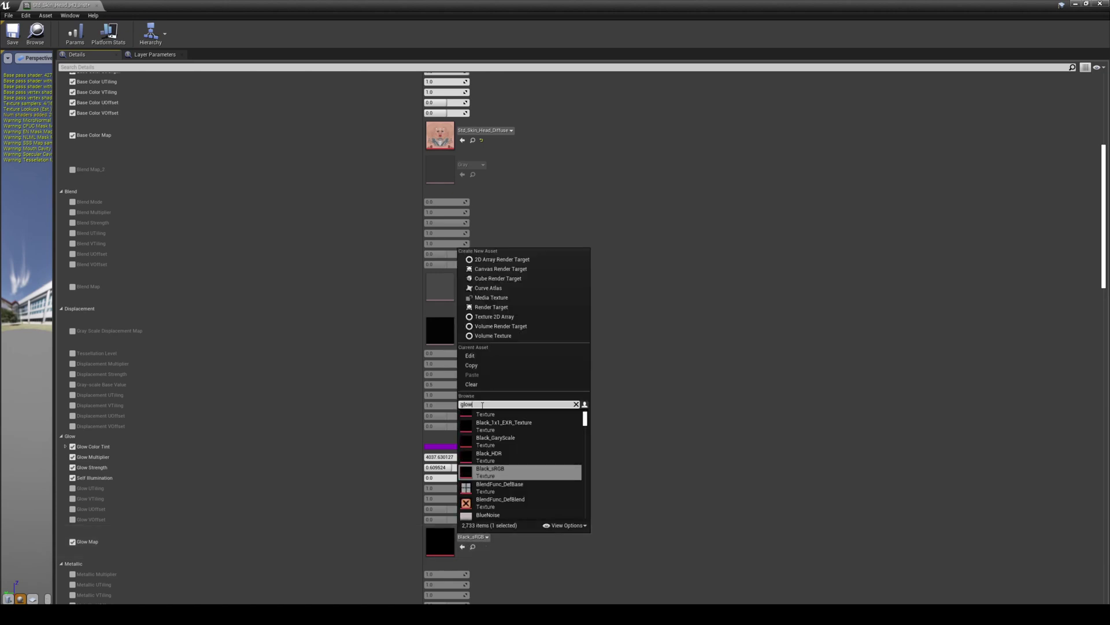
{"action": "type", "text": "glow"}
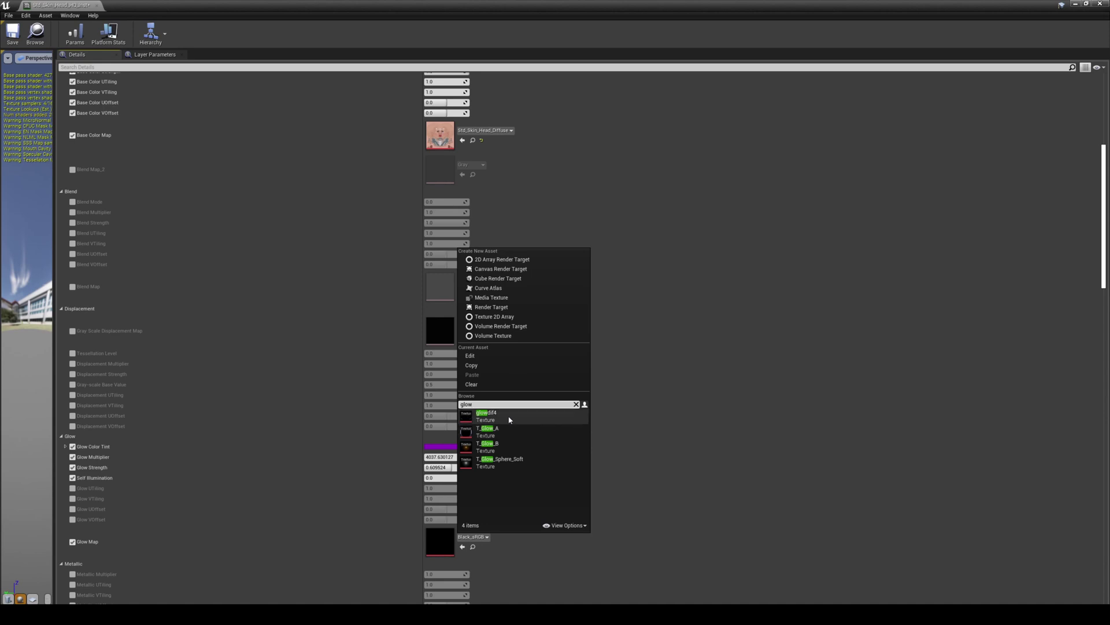
{"action": "key", "text": "BackSpace"}
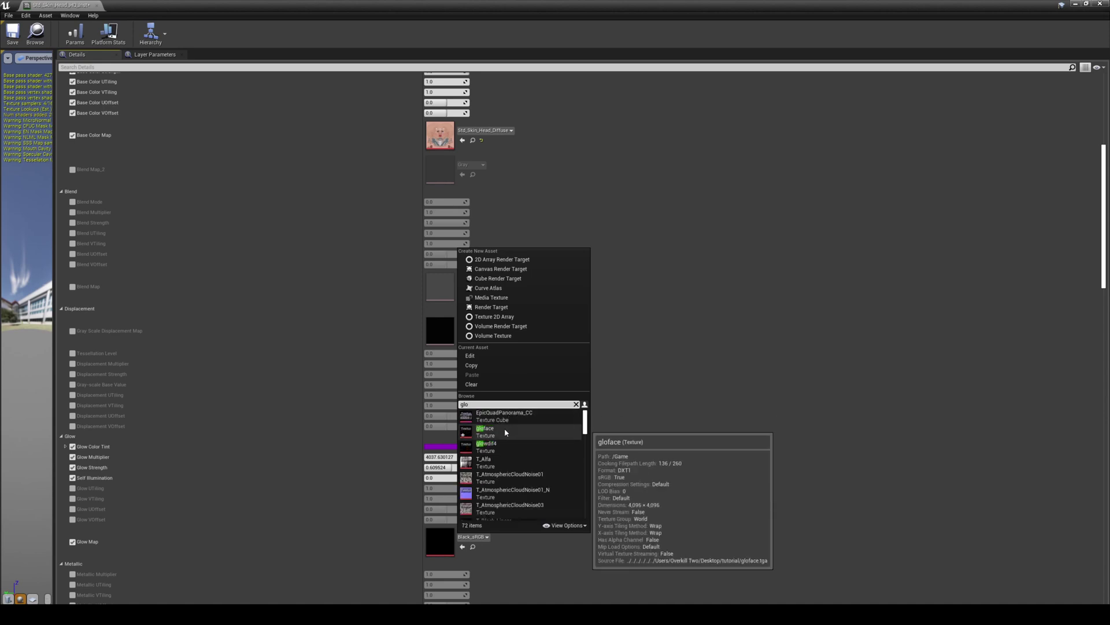
{"action": "left_click", "coordinate": [502, 429]}
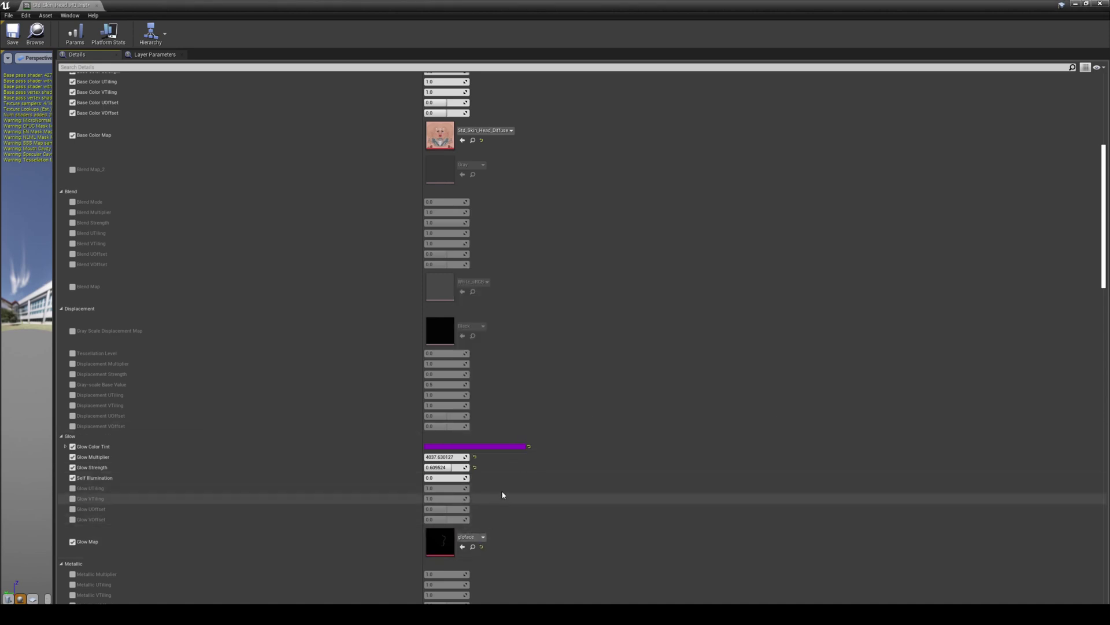
{"action": "left_click", "coordinate": [11, 35]}
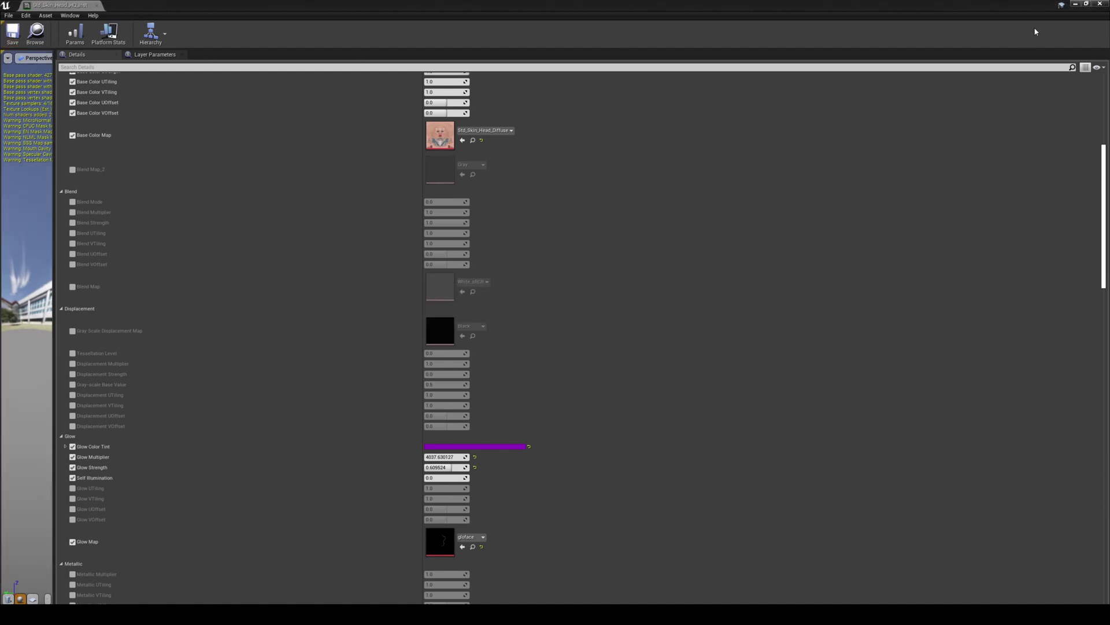
{"action": "left_click", "coordinate": [1076, 5]}
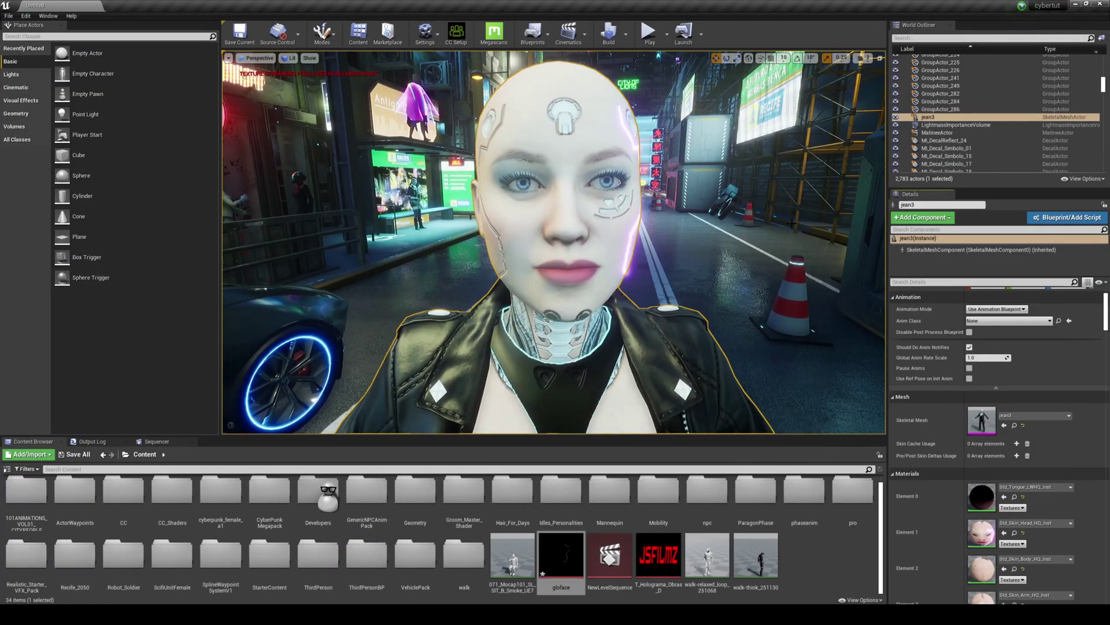
Reopen the head material instance and set its Glow Map to the glowdif4 texture
{"action": "right_click_drag", "start_coordinate": [792, 224], "coordinate": [564, 248]}
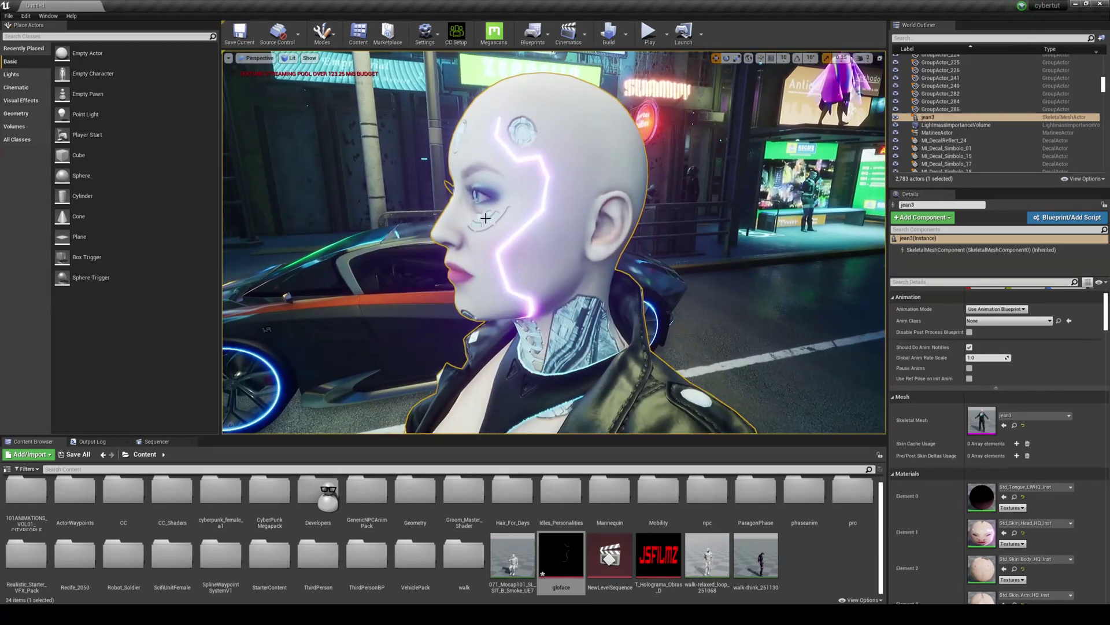
{"action": "left_click_drag", "start_coordinate": [485, 218], "coordinate": [575, 244], "text": "alt"}
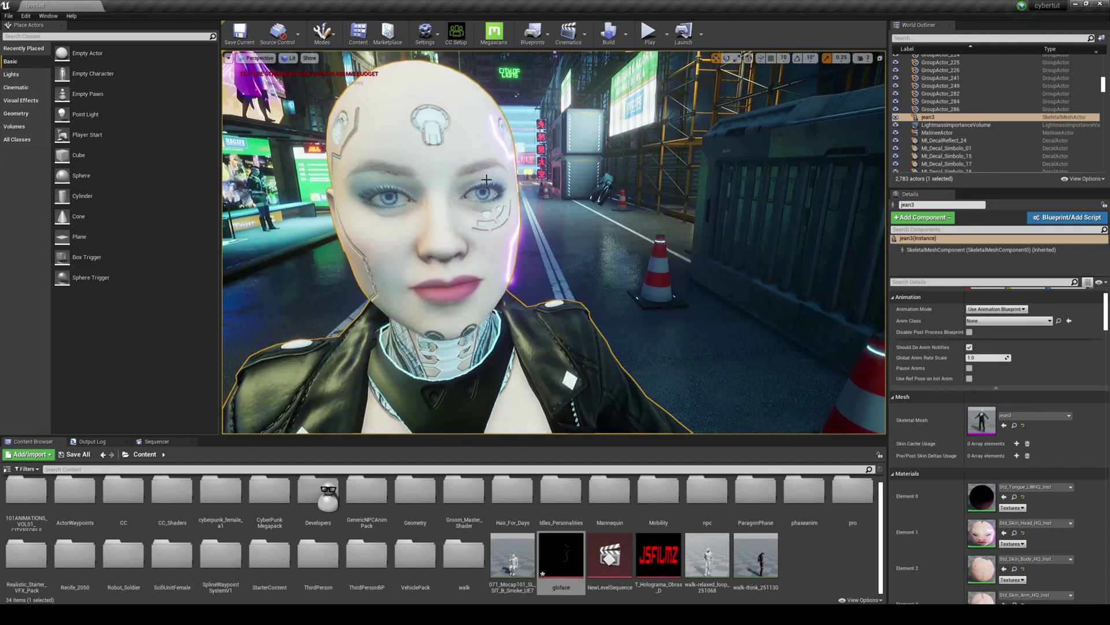
{"action": "scroll", "coordinate": [486, 179], "scroll_direction": "down", "scroll_amount": 2}
{"action": "double_click", "coordinate": [982, 529]}
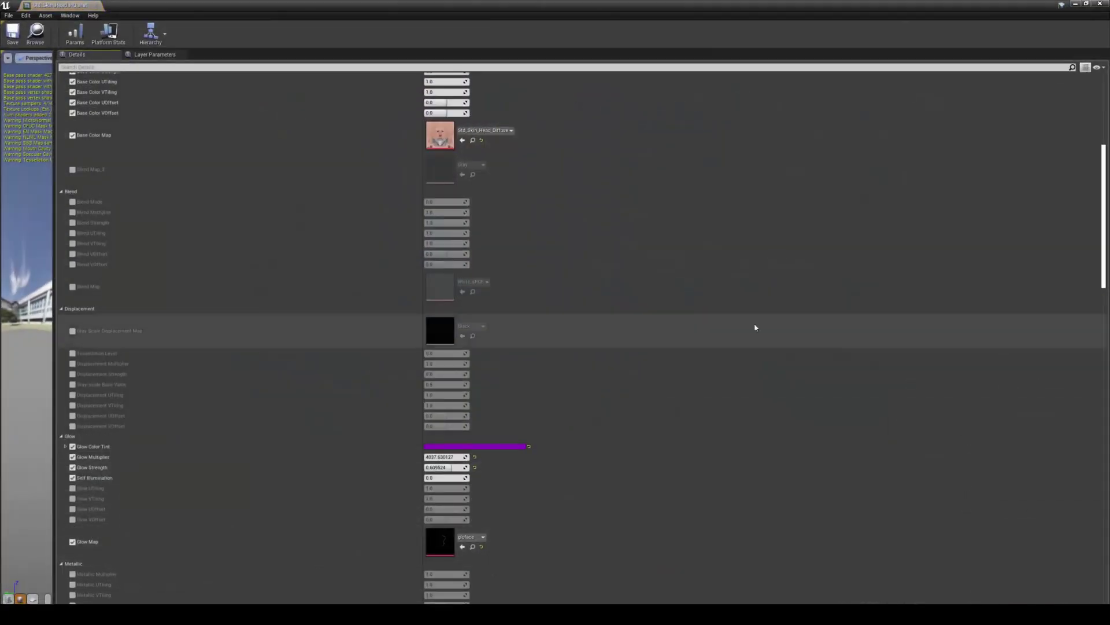
{"action": "scroll", "coordinate": [483, 505], "scroll_direction": "down", "scroll_amount": 2}
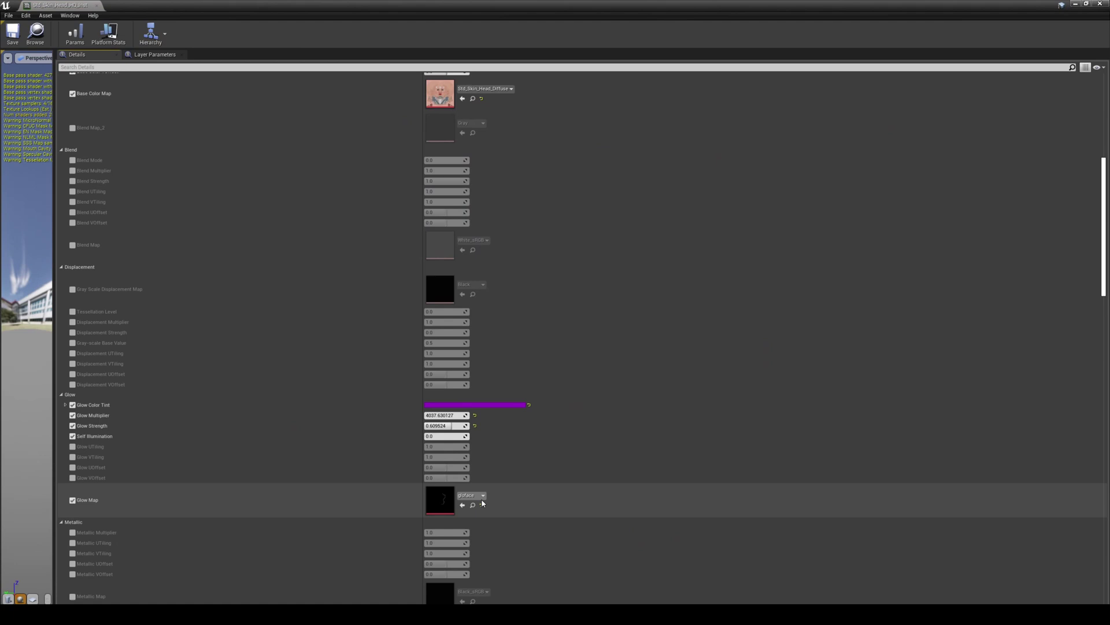
{"action": "left_click", "coordinate": [474, 497]}
{"action": "type", "text": "glow"}
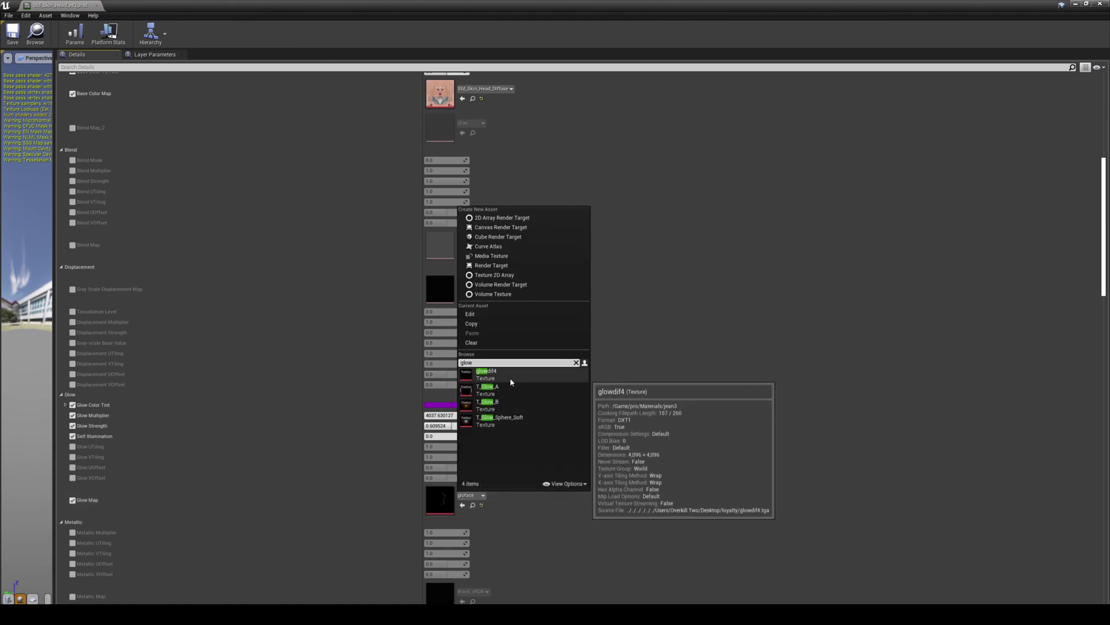
{"action": "left_click", "coordinate": [511, 382]}
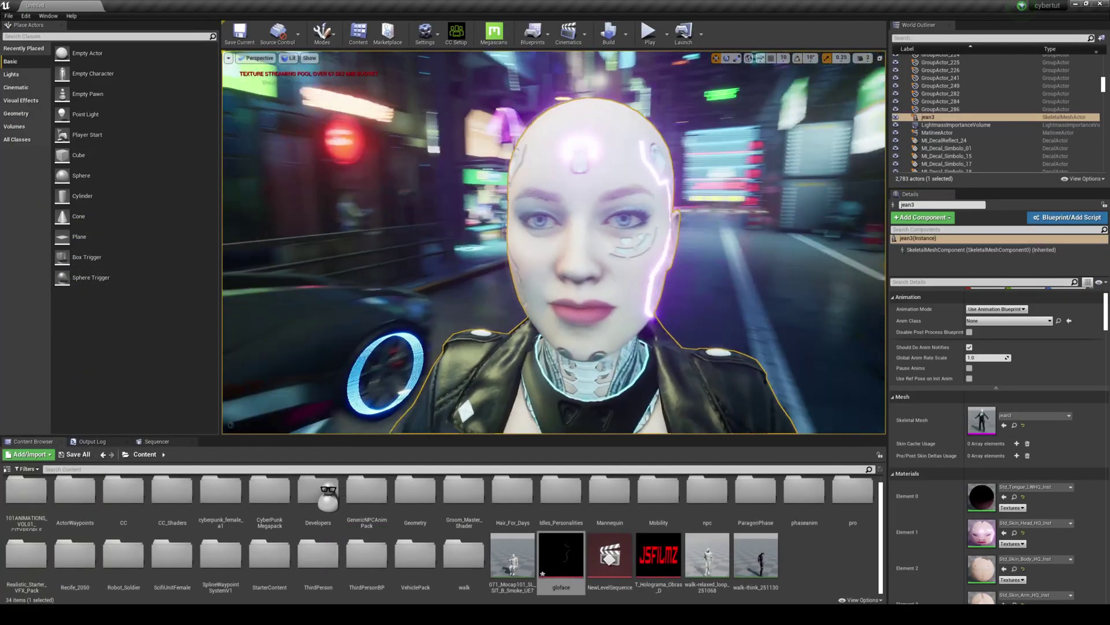
Show the head material editor as a taller floating window beside the character in the viewport
{"action": "mouse_move", "coordinate": [553, 242]}
{"action": "left_mouse_down", "text": "alt"}
{"action": "mouse_move", "coordinate": [405, 242]}
{"action": "mouse_move", "coordinate": [553, 241]}
{"action": "left_mouse_up", "text": "alt"}
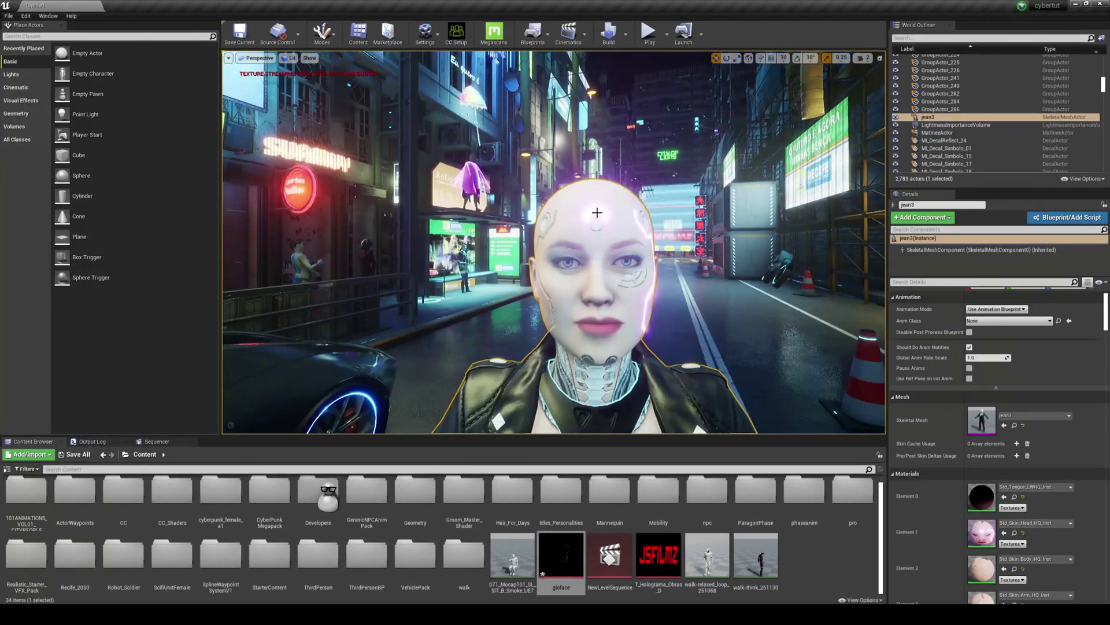
{"action": "left_click_drag", "start_coordinate": [598, 211], "coordinate": [810, 212], "text": "alt"}
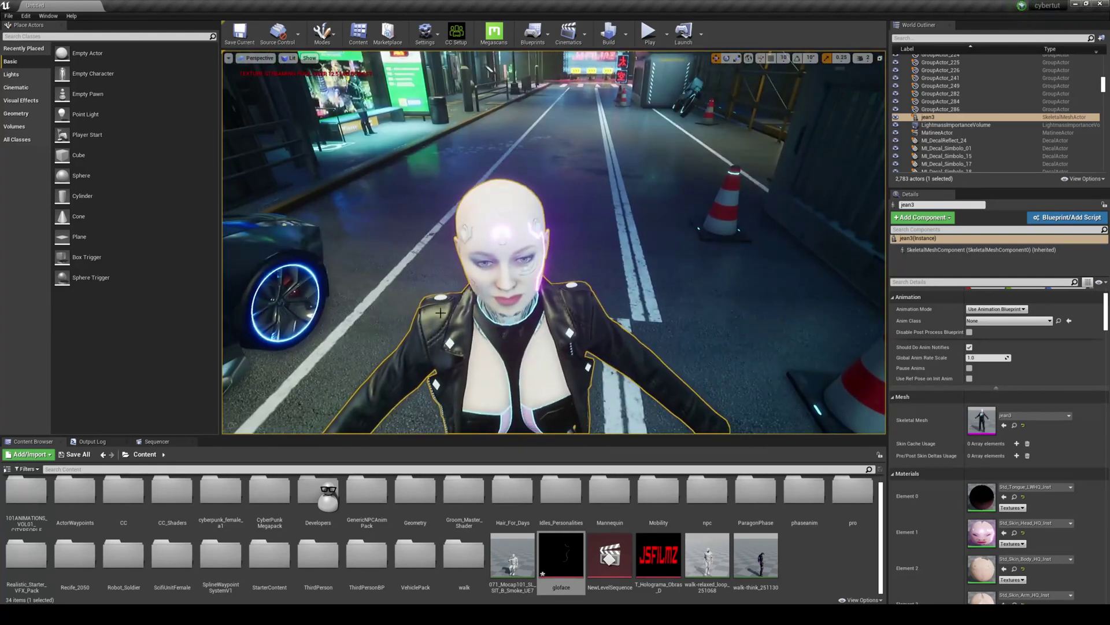
{"action": "double_click", "coordinate": [981, 532]}
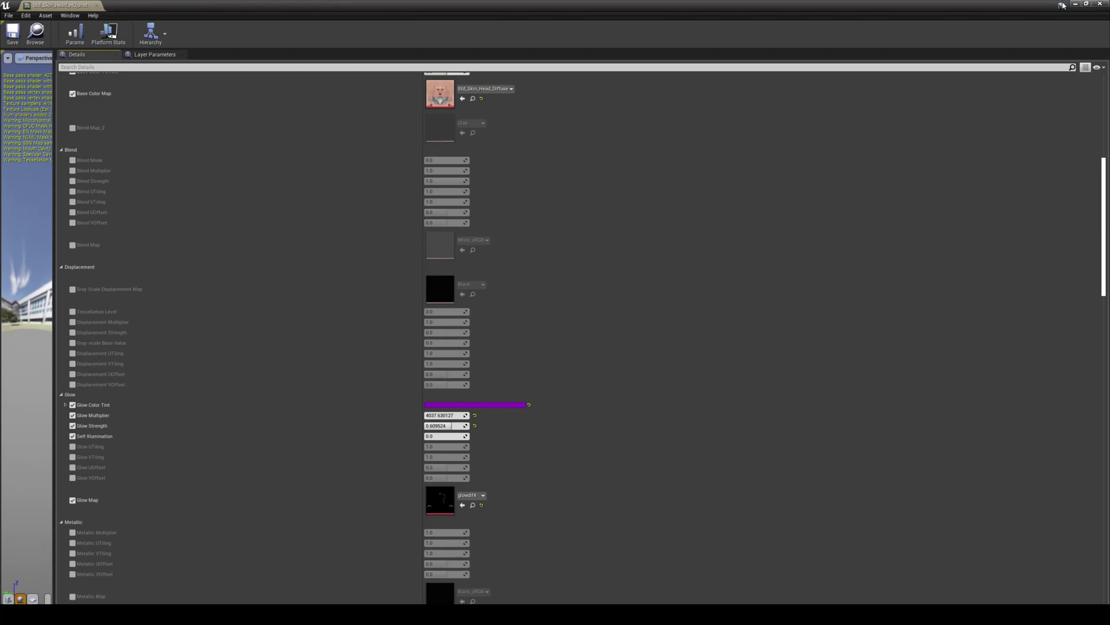
{"action": "left_click", "coordinate": [1087, 4]}
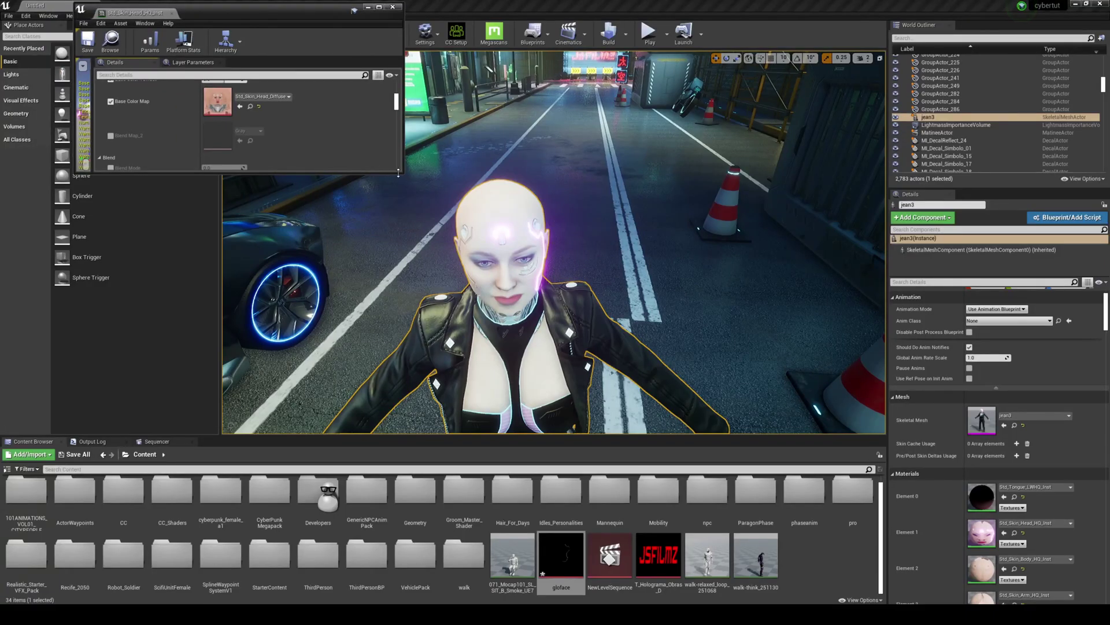
{"action": "left_click_drag", "start_coordinate": [398, 172], "coordinate": [399, 390]}
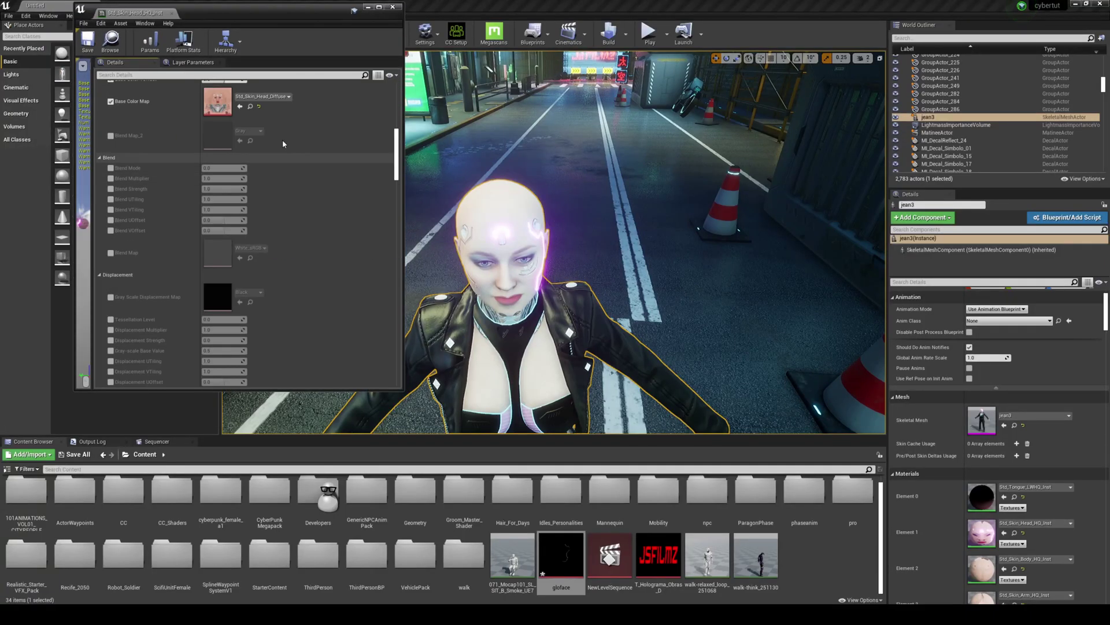
Try a Self Illumination of about 0.62 in the head material's Glow settings, return it to 0.0, and minimize the material editor
{"action": "left_click_drag", "start_coordinate": [396, 152], "coordinate": [399, 232]}
{"action": "right_click_drag", "start_coordinate": [489, 246], "coordinate": [425, 183]}
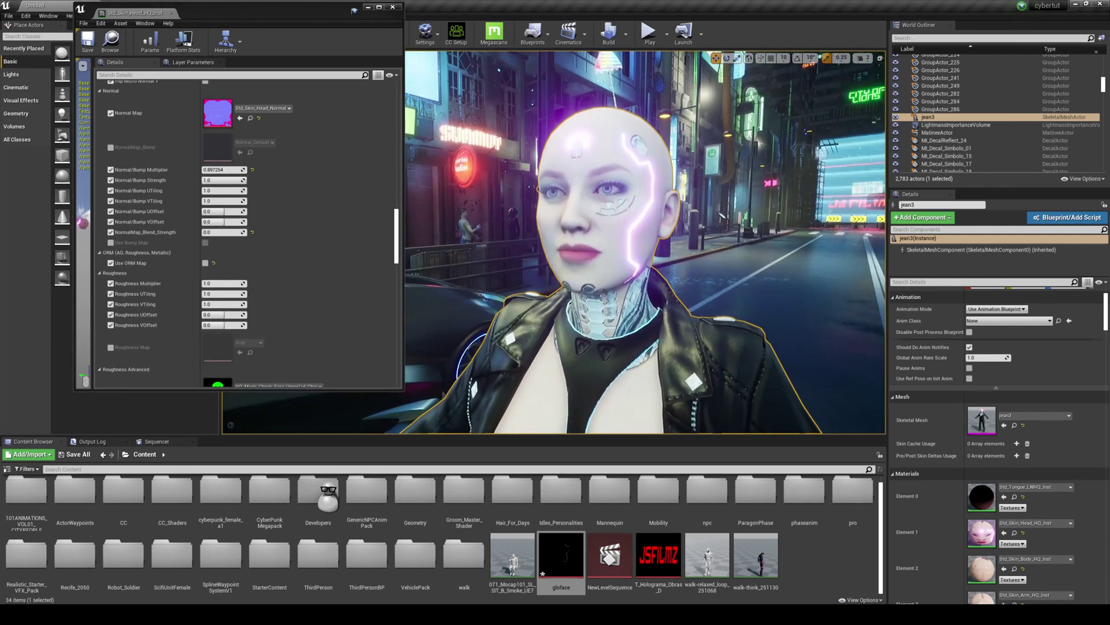
{"action": "scroll", "coordinate": [254, 289], "scroll_direction": "down", "scroll_amount": 5}
{"action": "scroll", "coordinate": [227, 318], "scroll_direction": "up", "scroll_amount": 10}
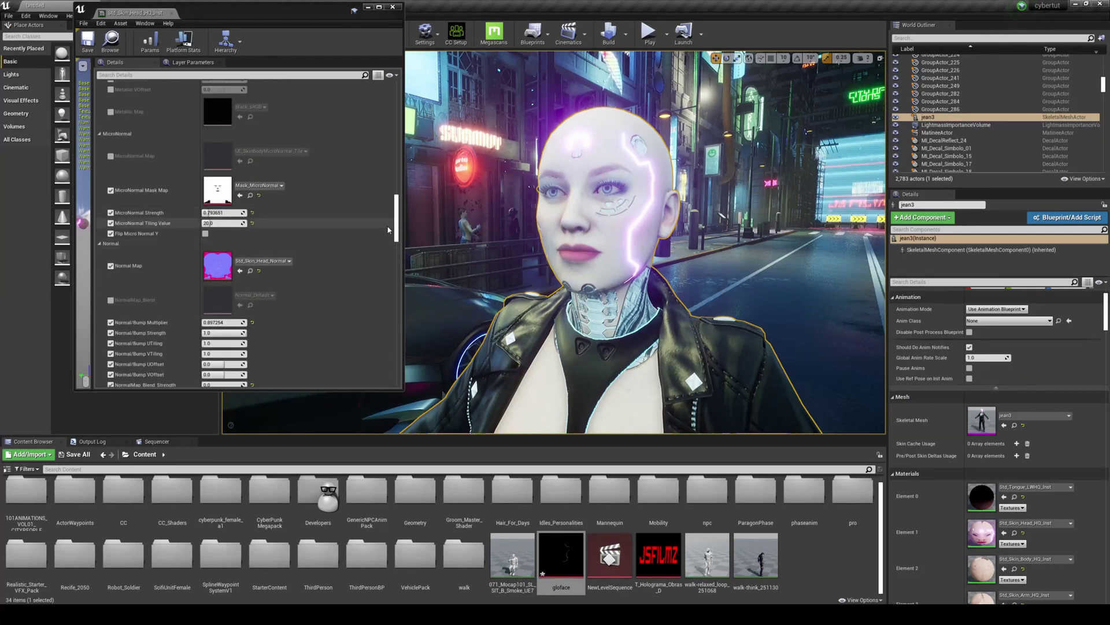
{"action": "left_click_drag", "start_coordinate": [396, 225], "coordinate": [401, 196]}
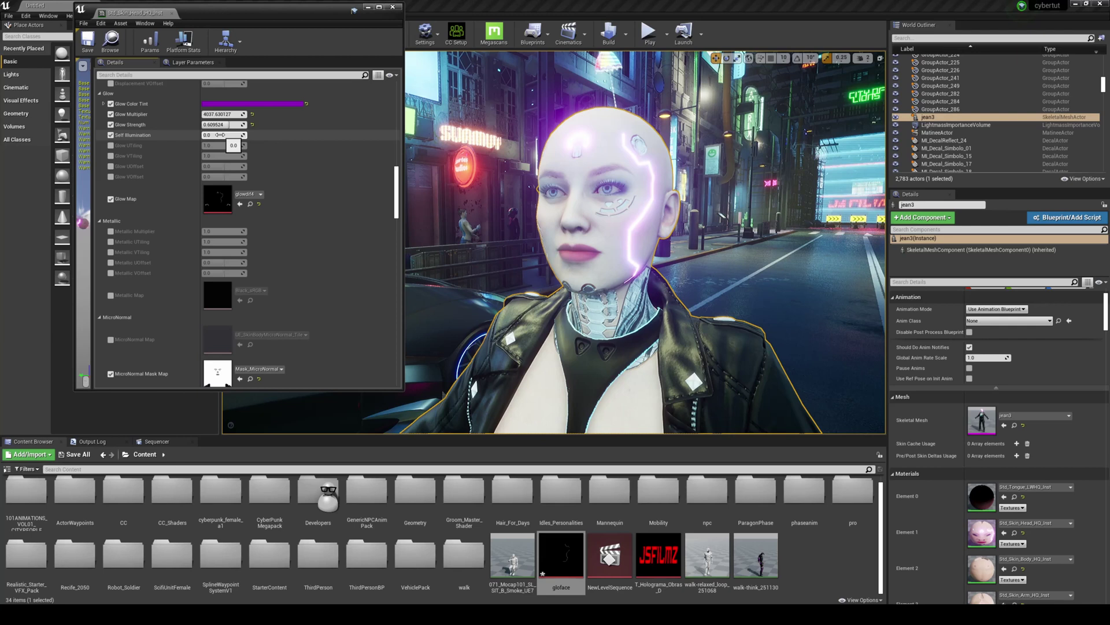
{"action": "left_click_drag", "start_coordinate": [203, 135], "coordinate": [230, 135]}
{"action": "right_click_drag", "start_coordinate": [451, 171], "coordinate": [551, 180]}
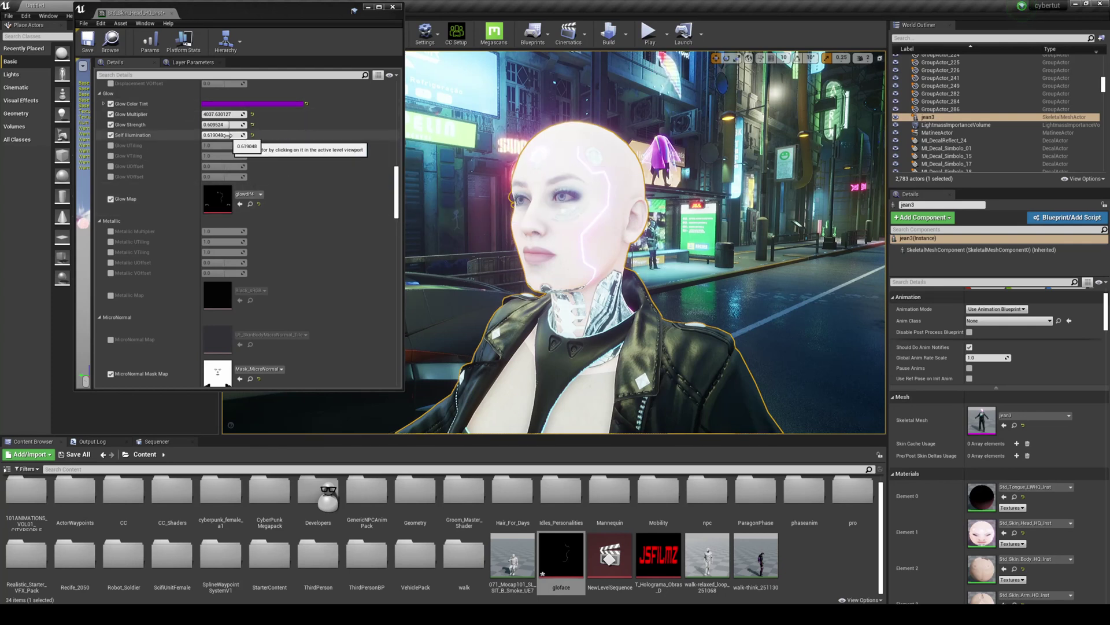
{"action": "left_click_drag", "start_coordinate": [229, 136], "coordinate": [222, 135]}
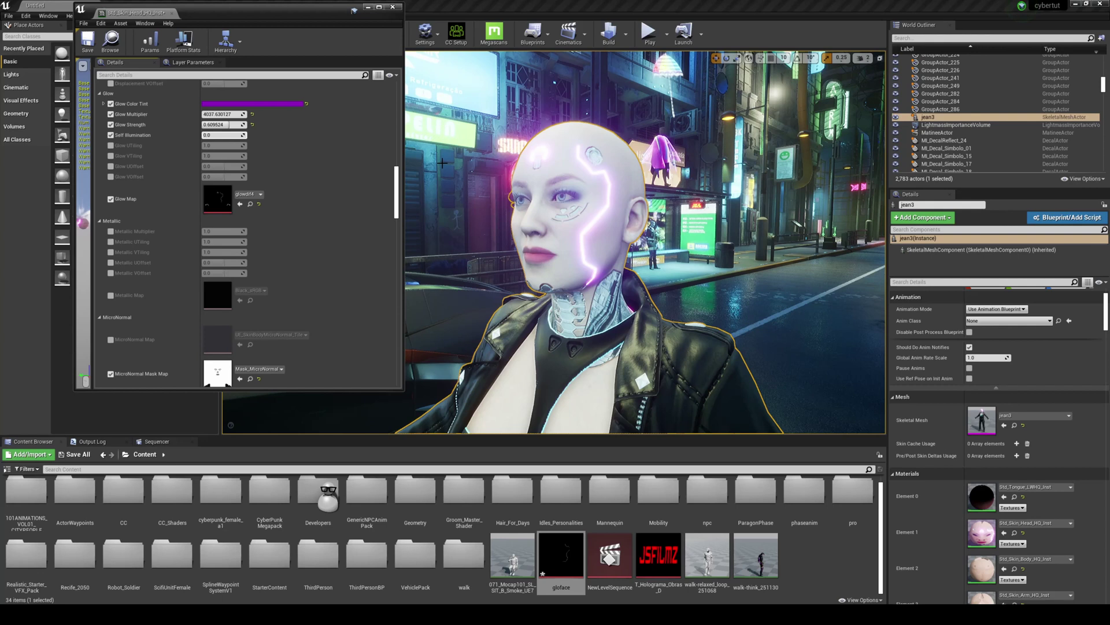
{"action": "right_click_drag", "start_coordinate": [441, 163], "coordinate": [464, 172]}
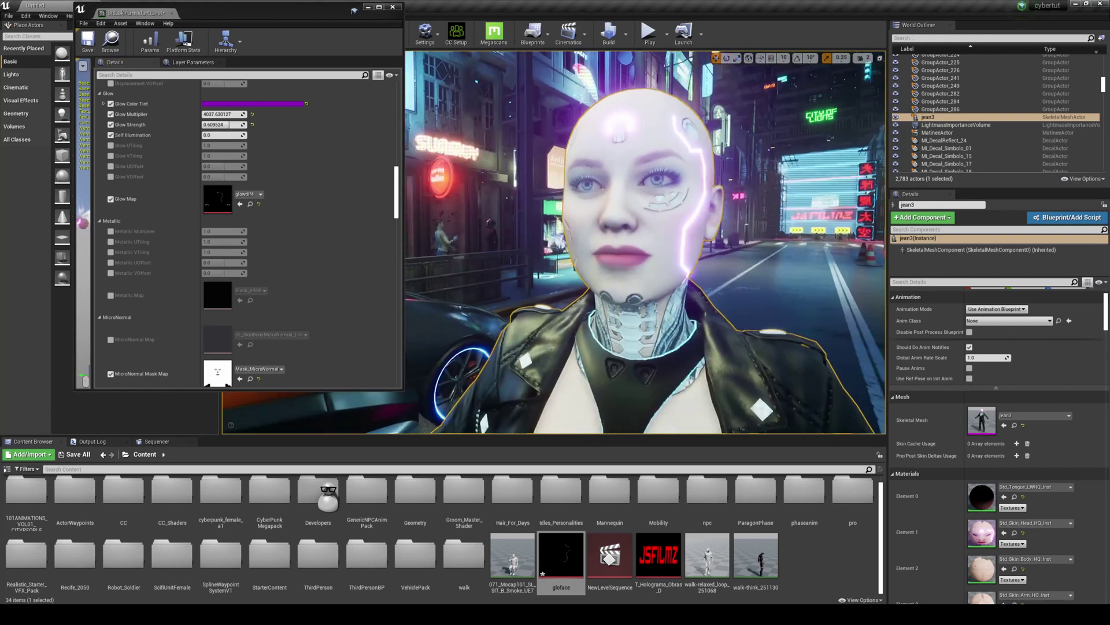
{"action": "left_click", "coordinate": [368, 7]}
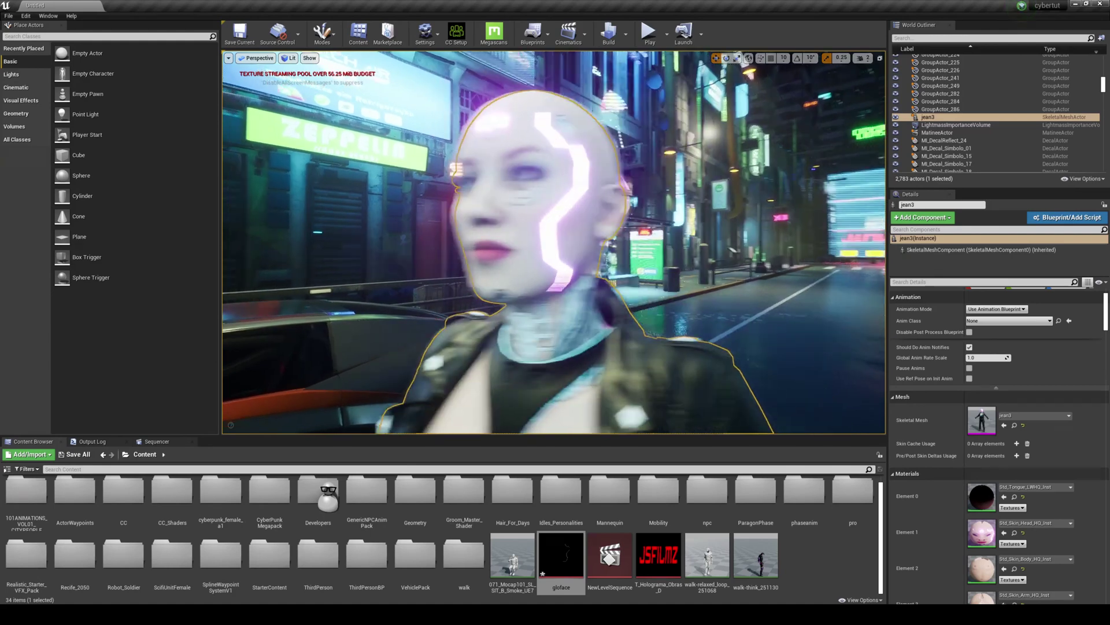